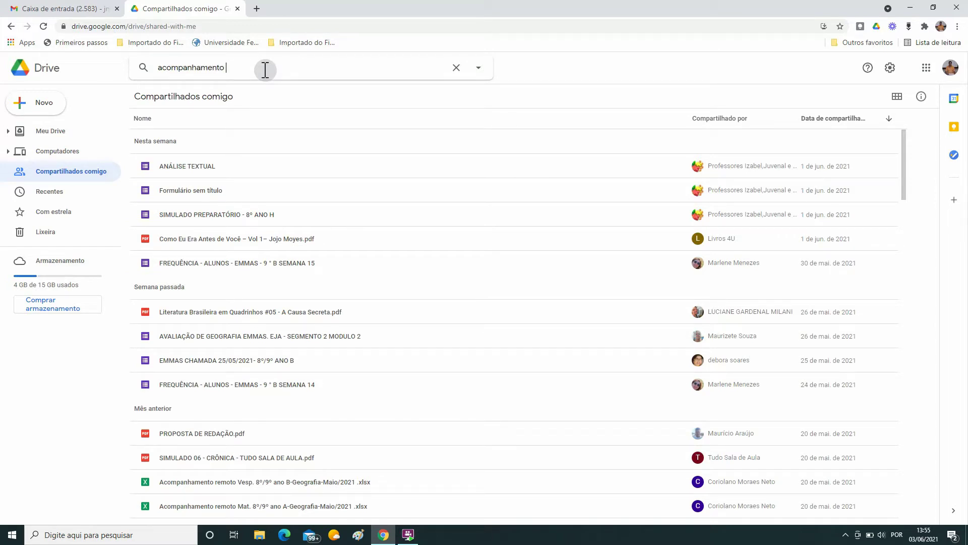
Search Drive for "acompanhamento" and open ACOMPANHAMENTO REMOTO VESPERTINO A.xlsx.
key(Return)
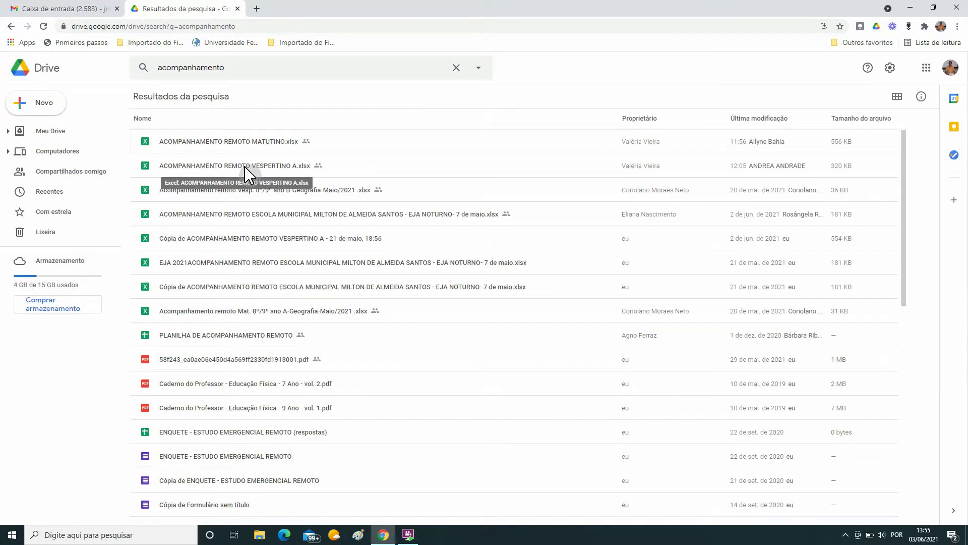
double_click(245, 172)
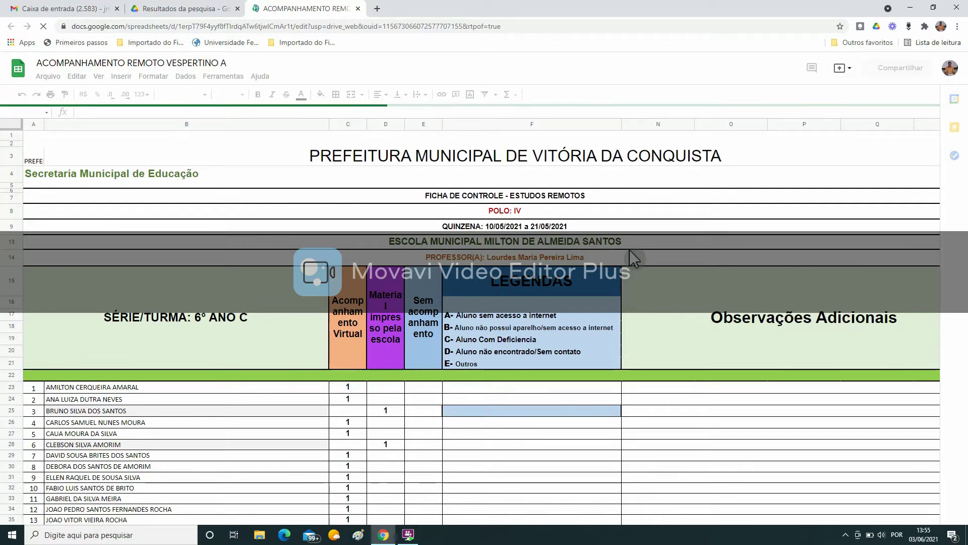
scroll(630, 251, down, 2)
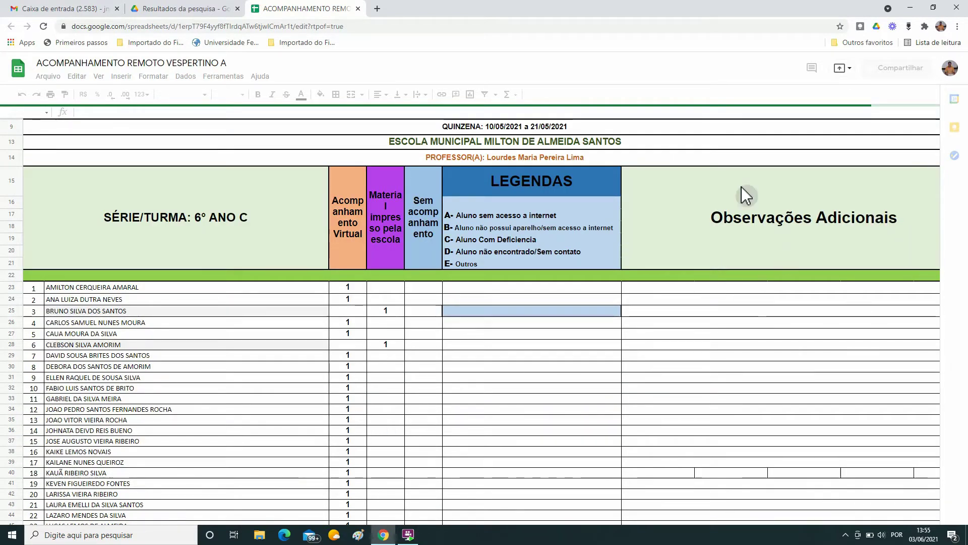
scroll(655, 273, down, 5)
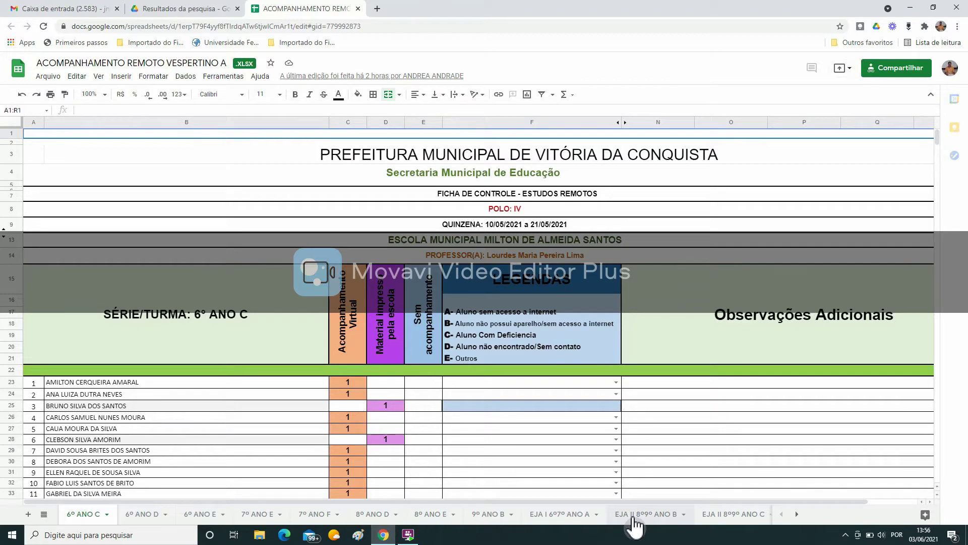
Open the EJA II 8º9º ANO B sheet and examine its student list, follow-up columns, legend entries and additional observations.
click(636, 525)
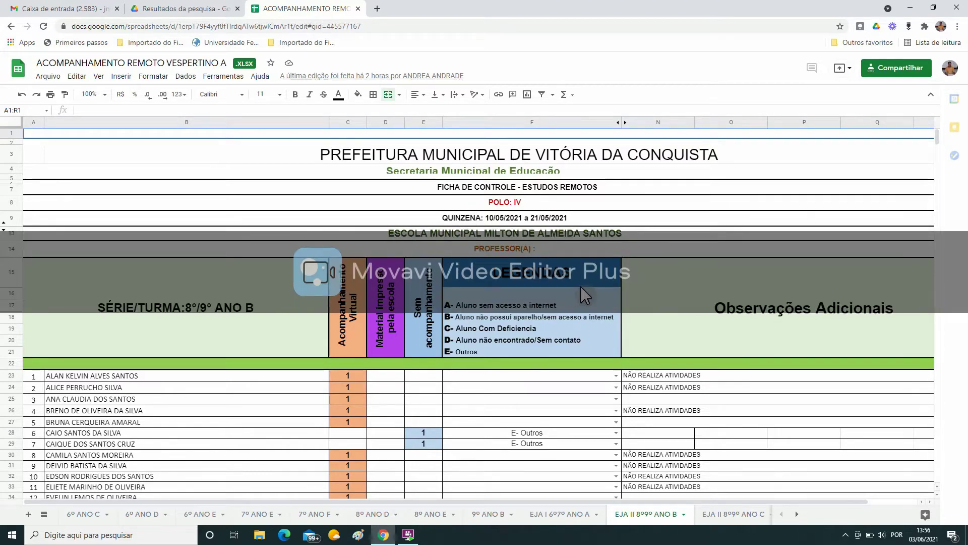
scroll(268, 313, down, 1)
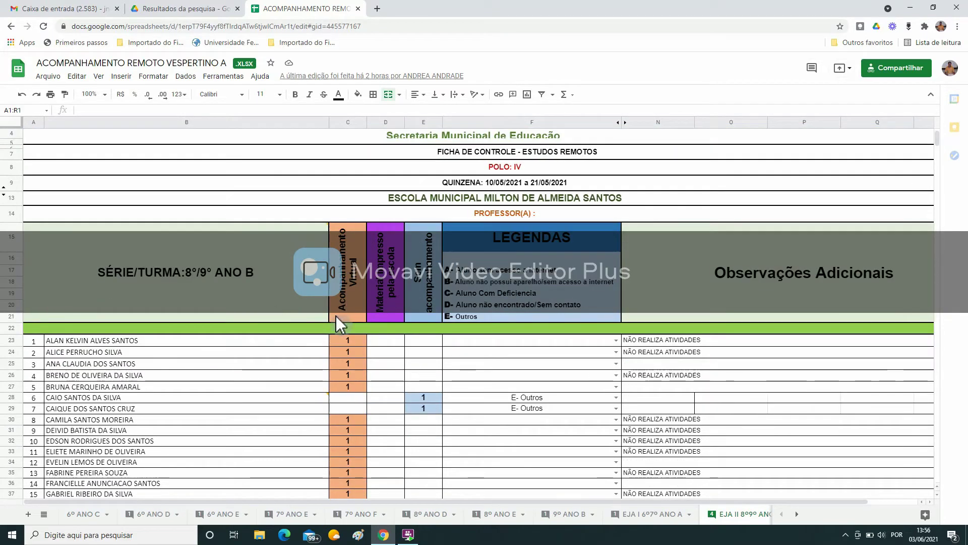
scroll(335, 316, down, 1)
scroll(345, 307, down, 1)
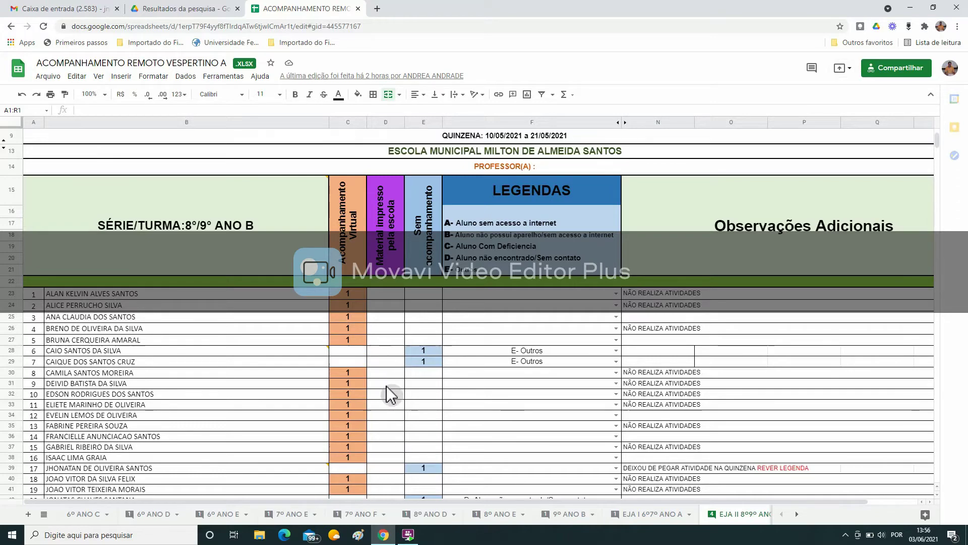
scroll(386, 393, down, 2)
scroll(391, 394, down, 4)
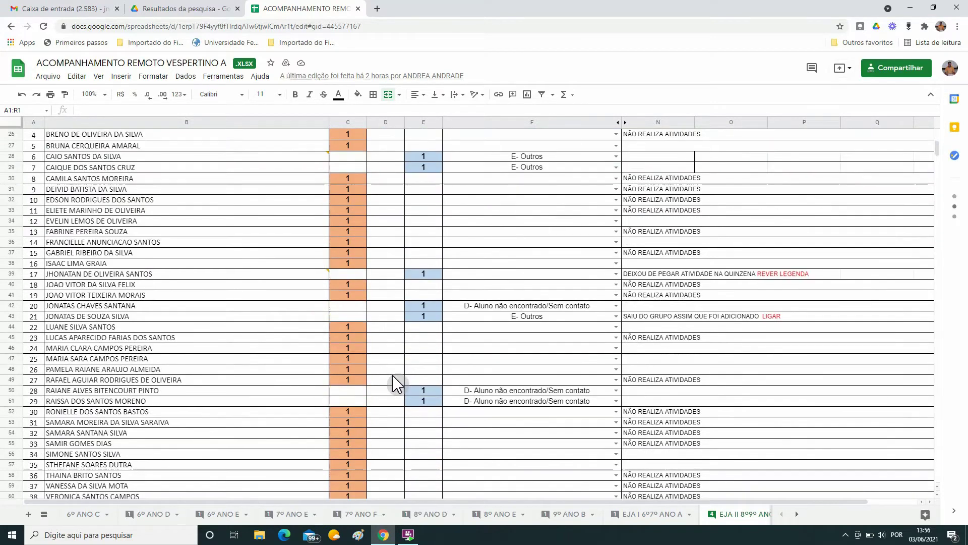
scroll(394, 398, down, 6)
scroll(400, 281, up, 6)
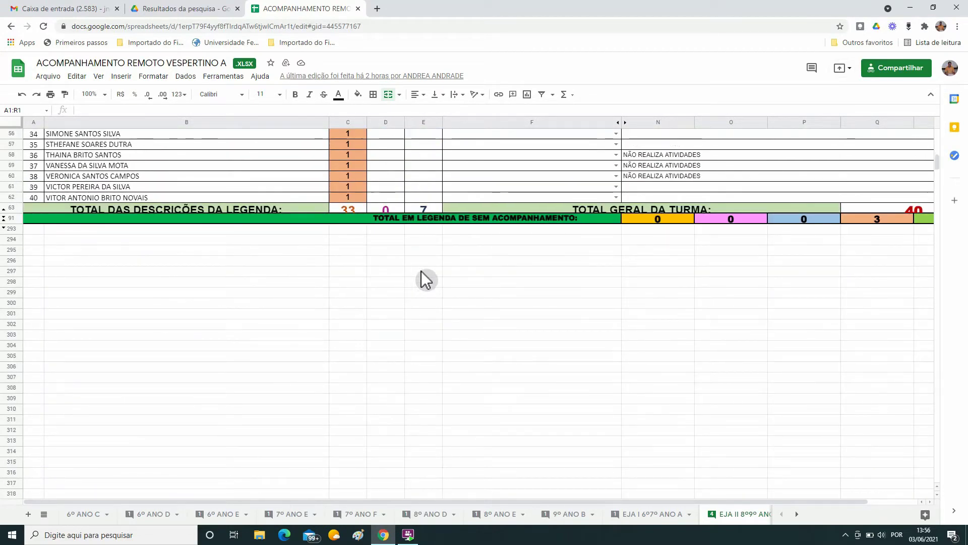
scroll(428, 272, up, 10)
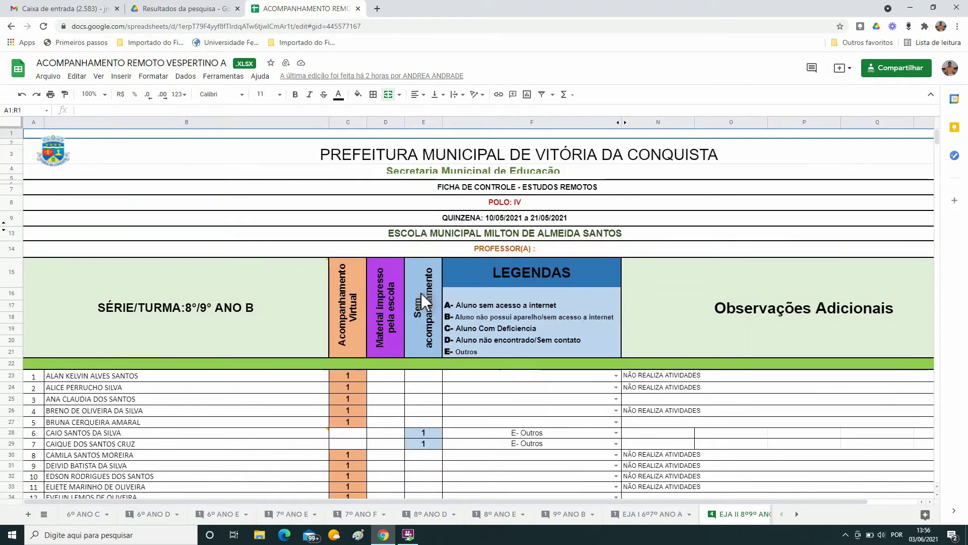
scroll(433, 358, down, 1)
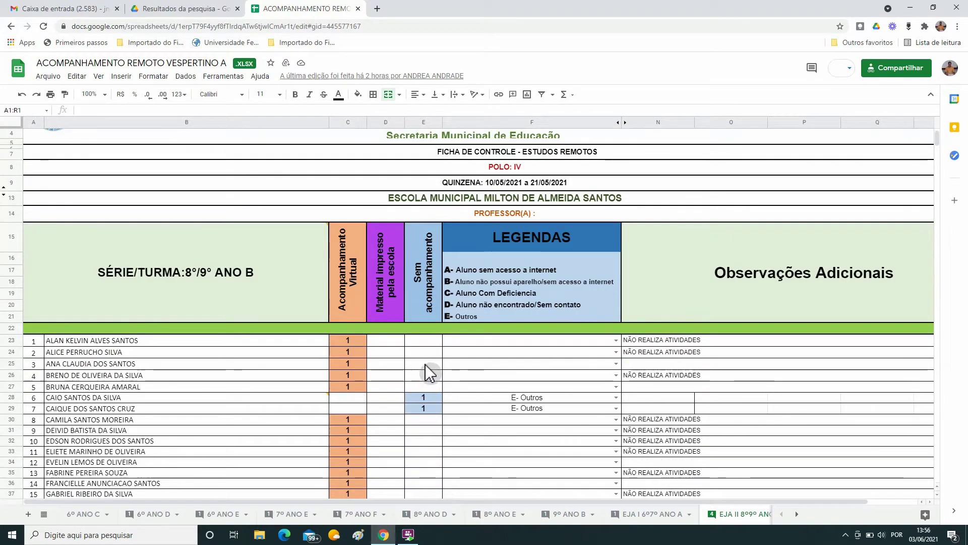
scroll(428, 372, down, 1)
scroll(438, 382, down, 1)
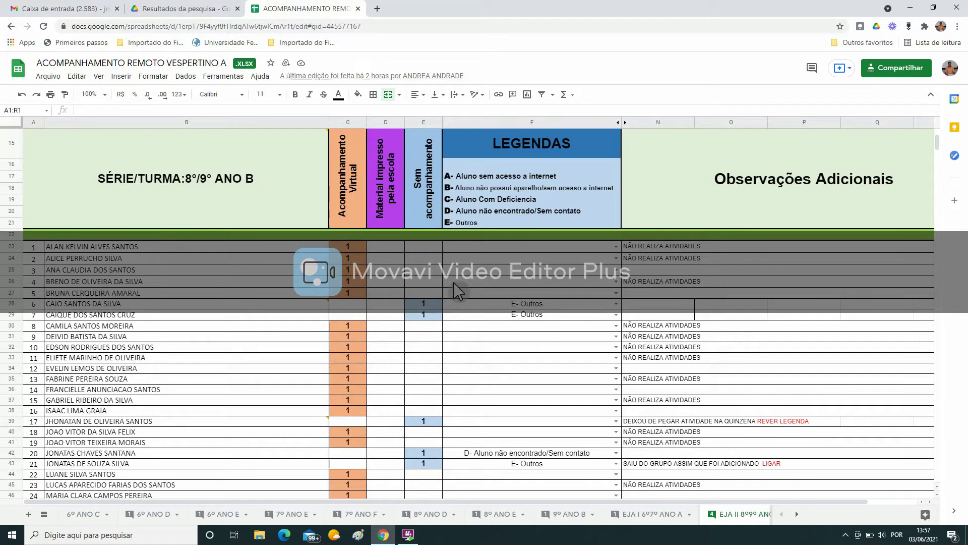
scroll(485, 313, down, 2)
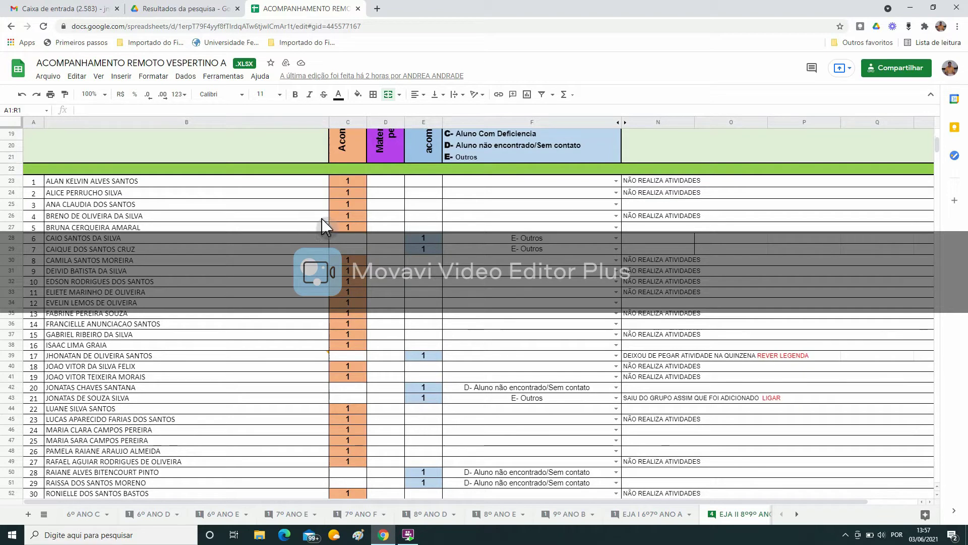
Return to the Drive search results and search for "frequeência" instead.
click(176, 14)
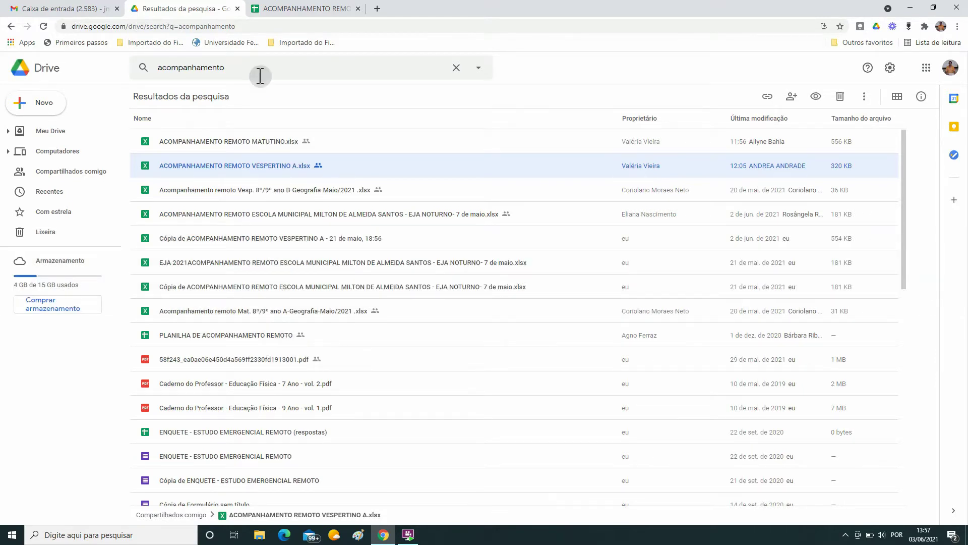
drag(259, 71, 133, 78)
key(BackSpace)
text(frequeênc)
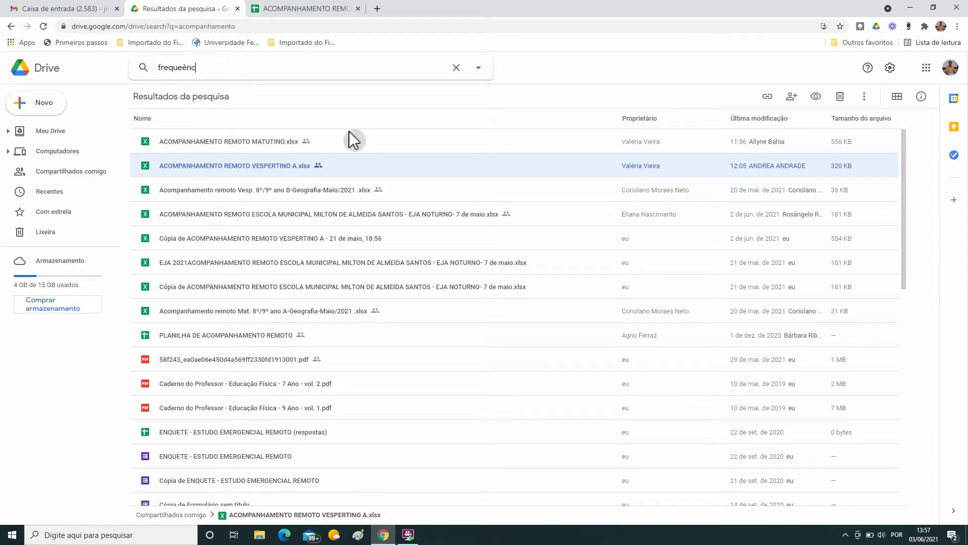
text(ia)
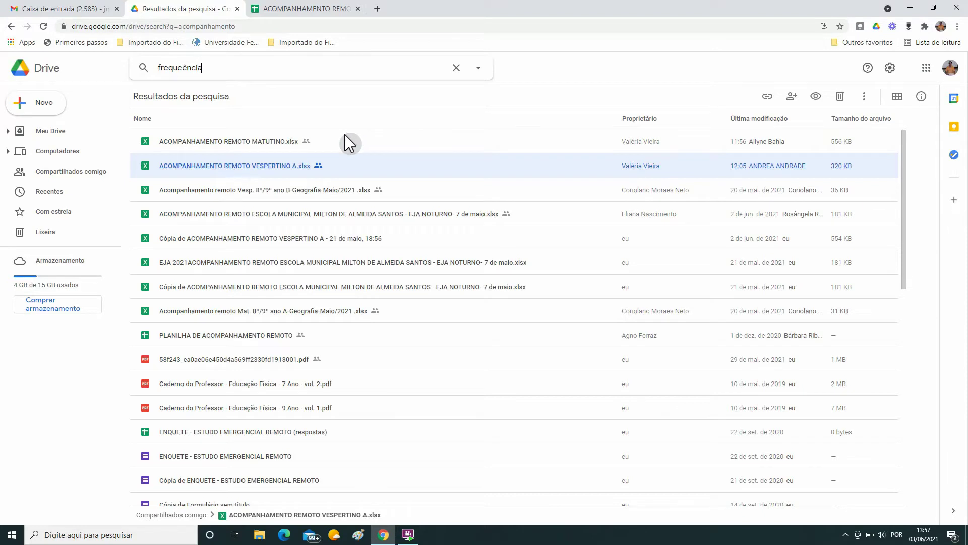
key(Return)
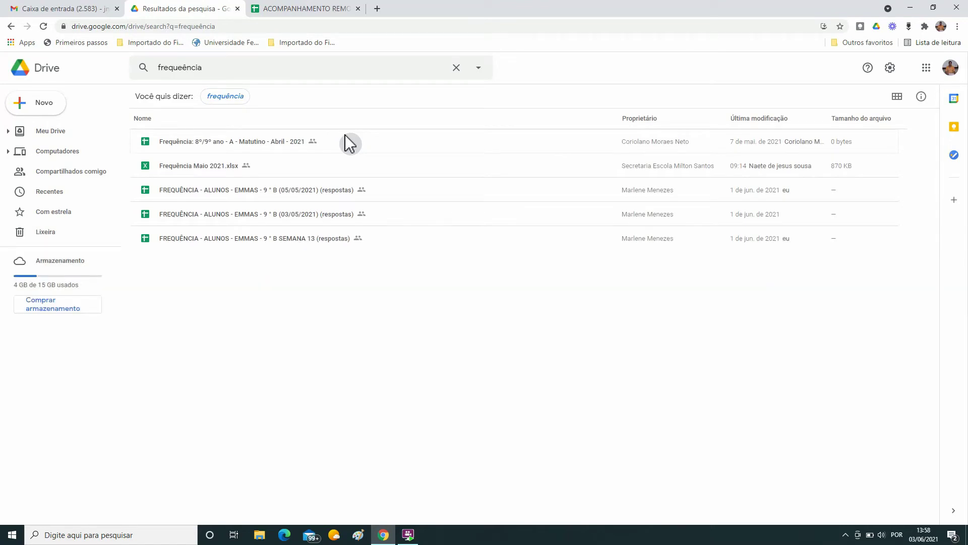
Search Drive for "geografia" and open Acompanhamento remoto Vesp. 8º/9º ano B-Geografia-Maio/2021.xlsx.
click(233, 69)
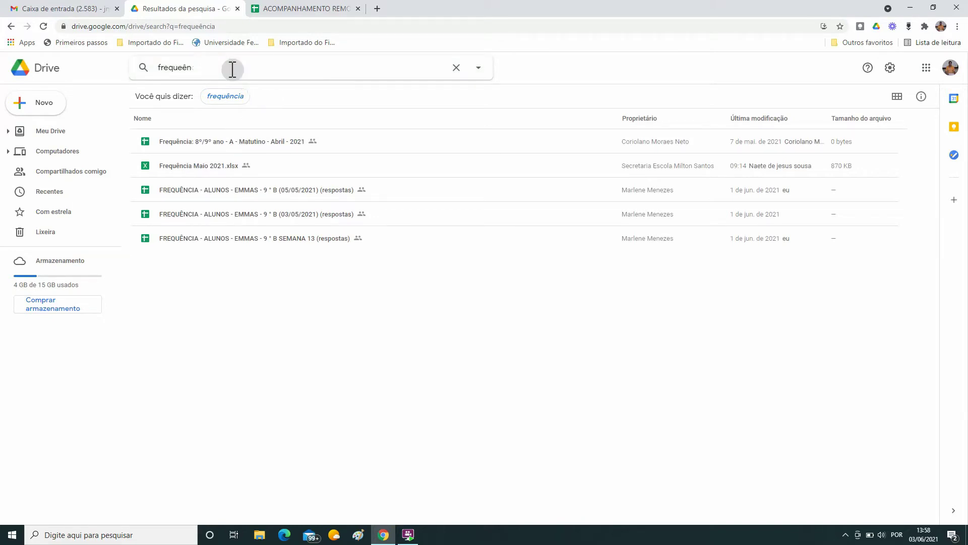
key(ctrl+a)
key(BackSpace)
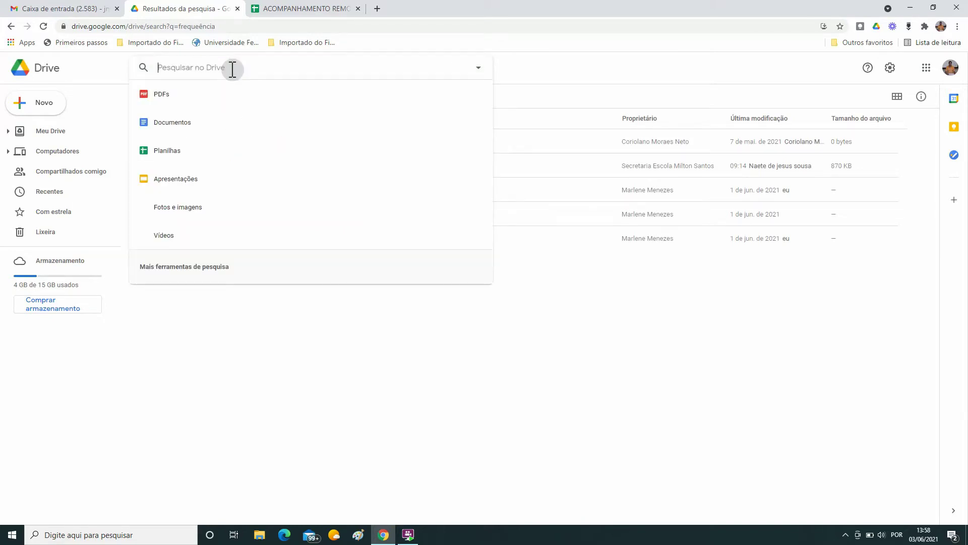
text(geografia)
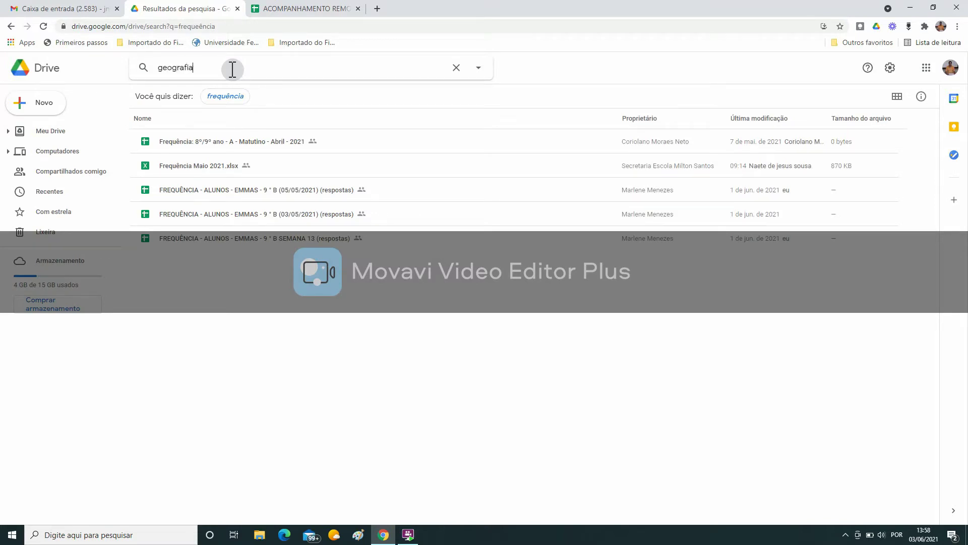
key(Return)
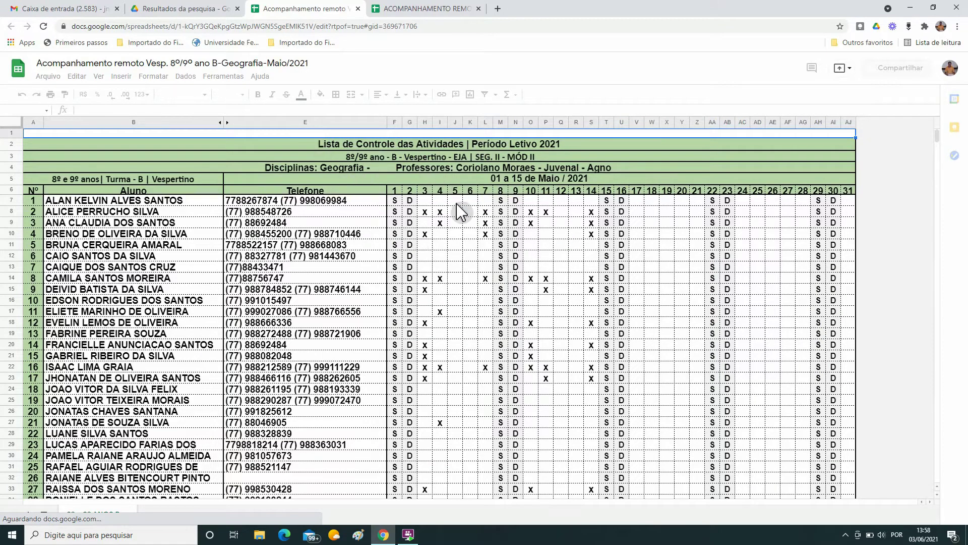
Go back to Drive, search for "freuencia maio" and open Frequência Maio 2021.xlsx to view its attendance list.
click(169, 7)
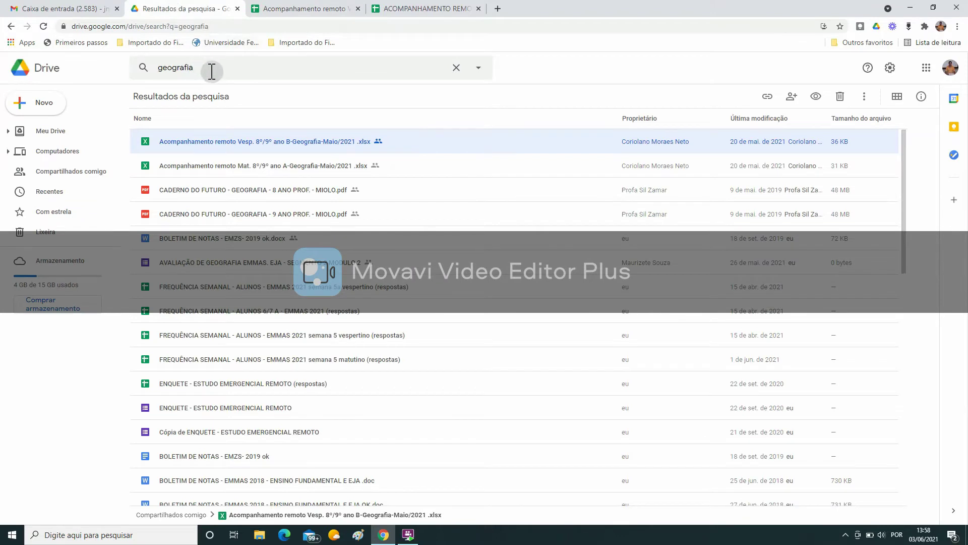
drag(212, 71, 81, 72)
text(freuencia)
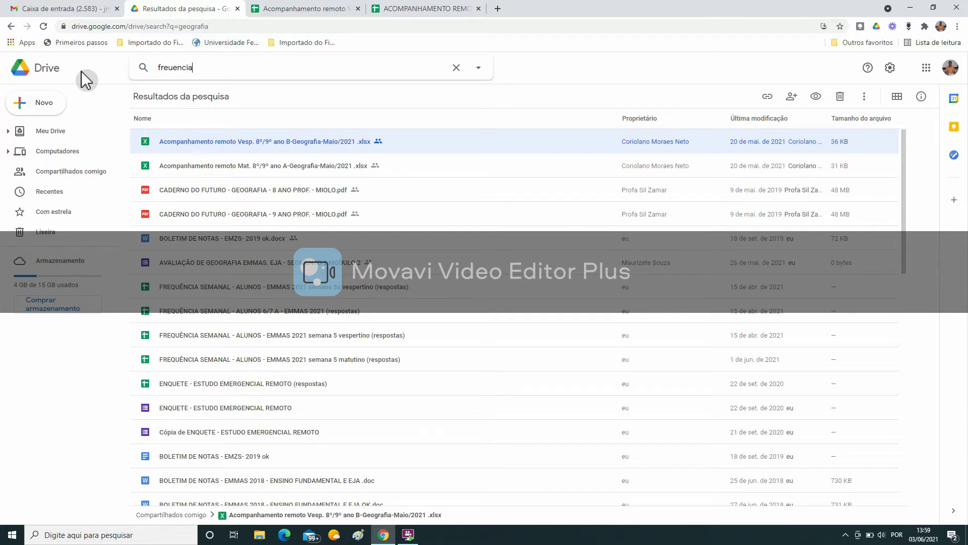
text( ma)
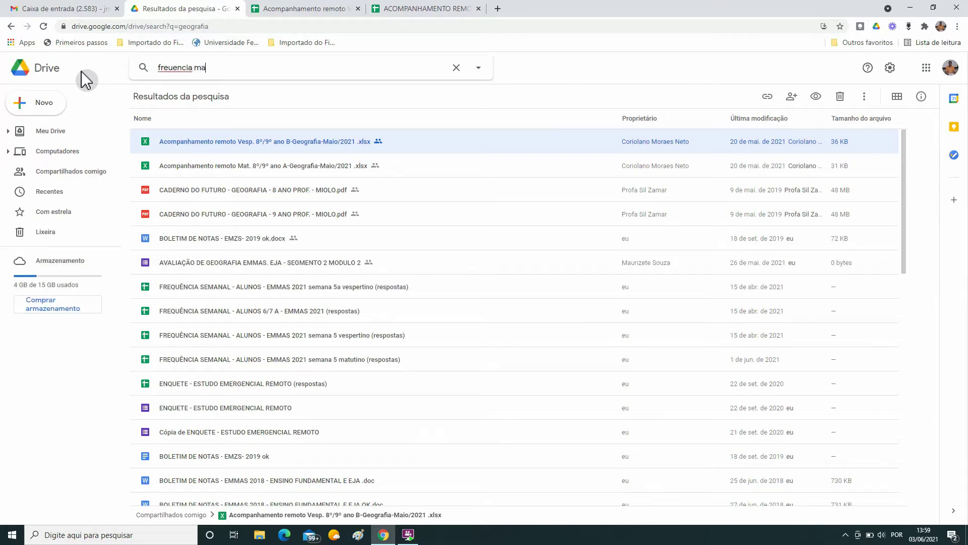
key(Return)
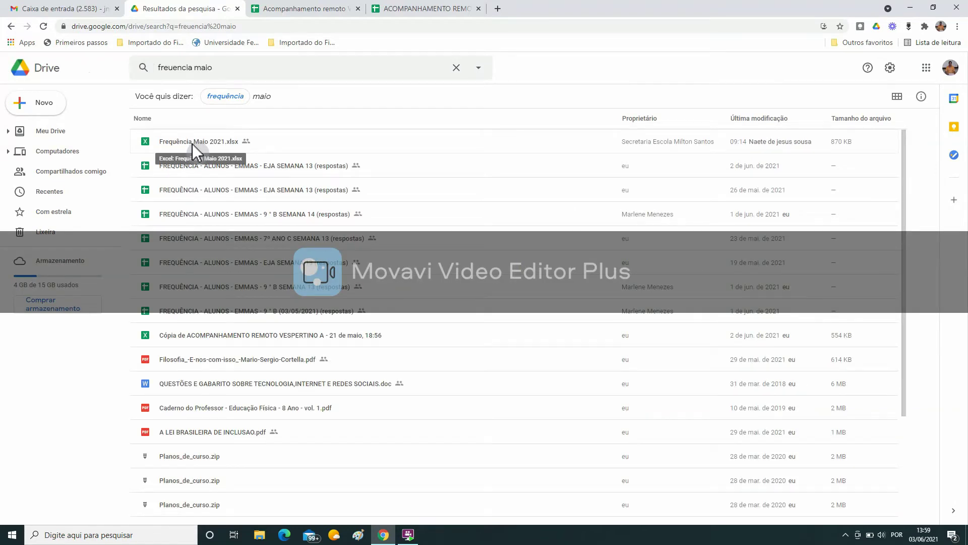
double_click(192, 144)
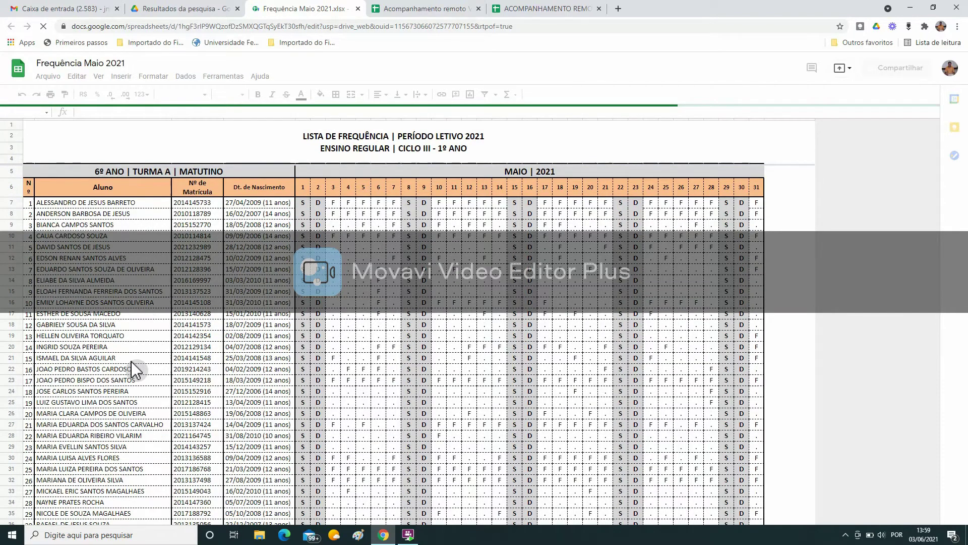
scroll(276, 302, down, 3)
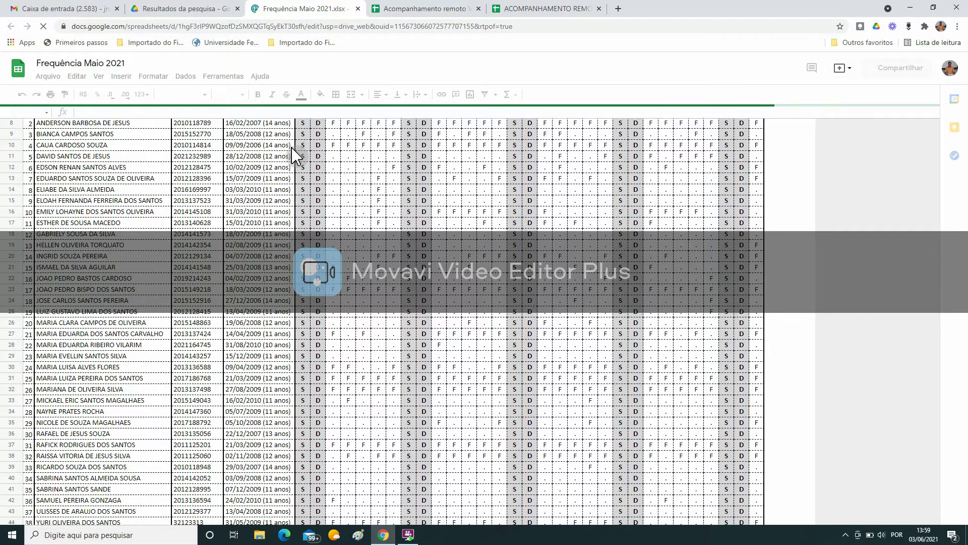
scroll(322, 167, down, 3)
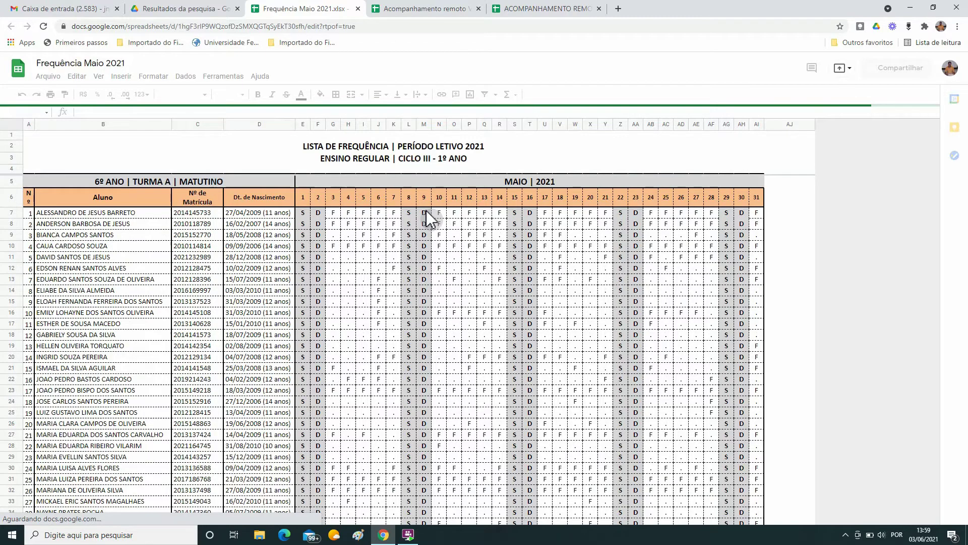
Compare the Geografia activity control list and ACOMPANHAMENTO REMOTO VESPERTINO A with Frequência Maio 2021, ending on the May attendance workbook.
click(430, 10)
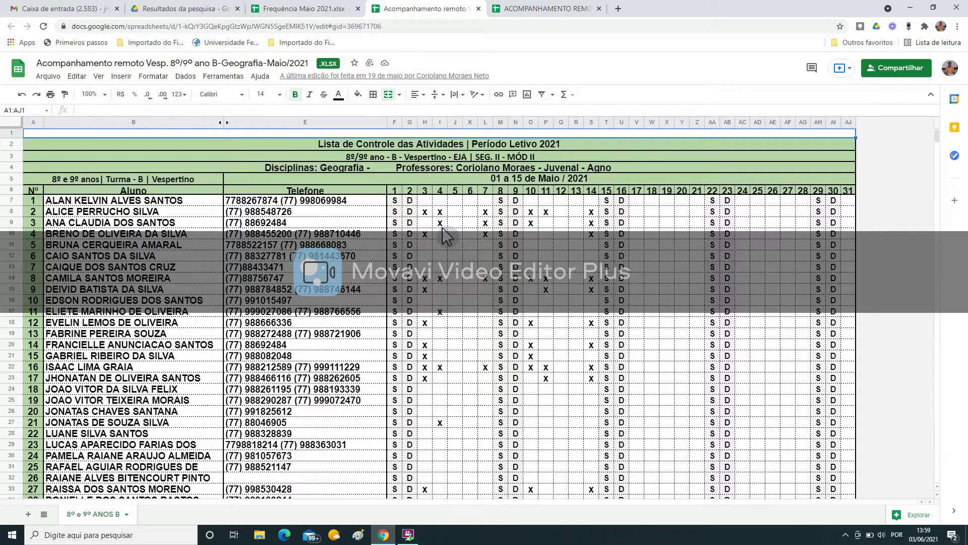
click(330, 14)
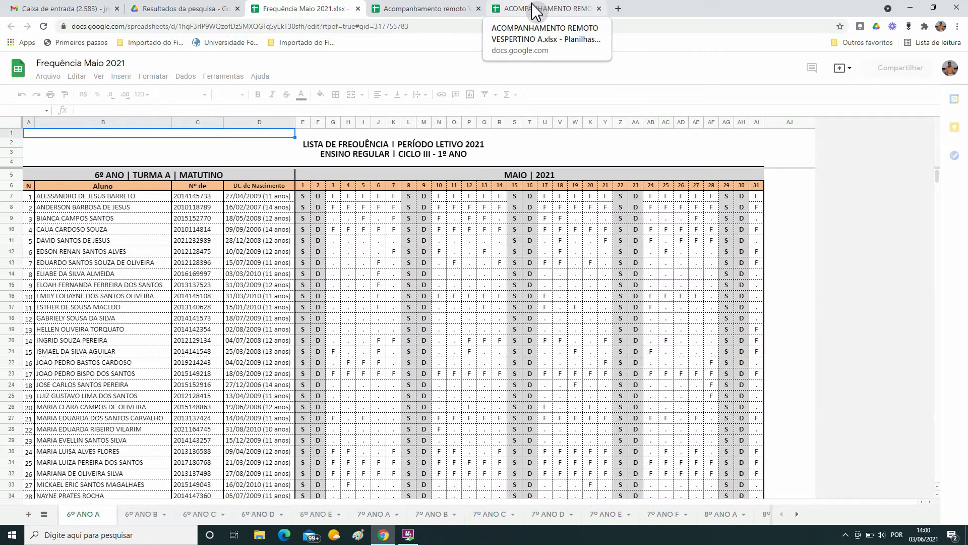
click(535, 11)
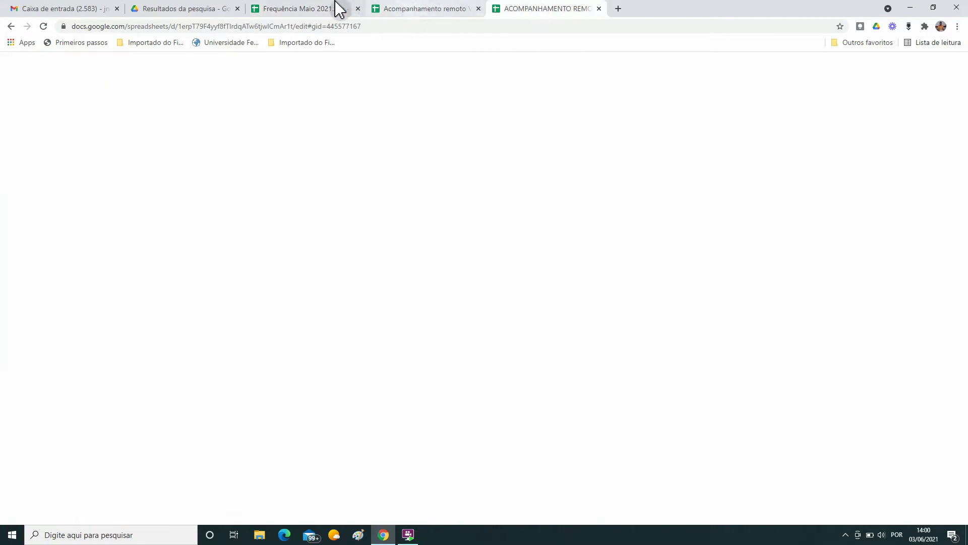
click(324, 8)
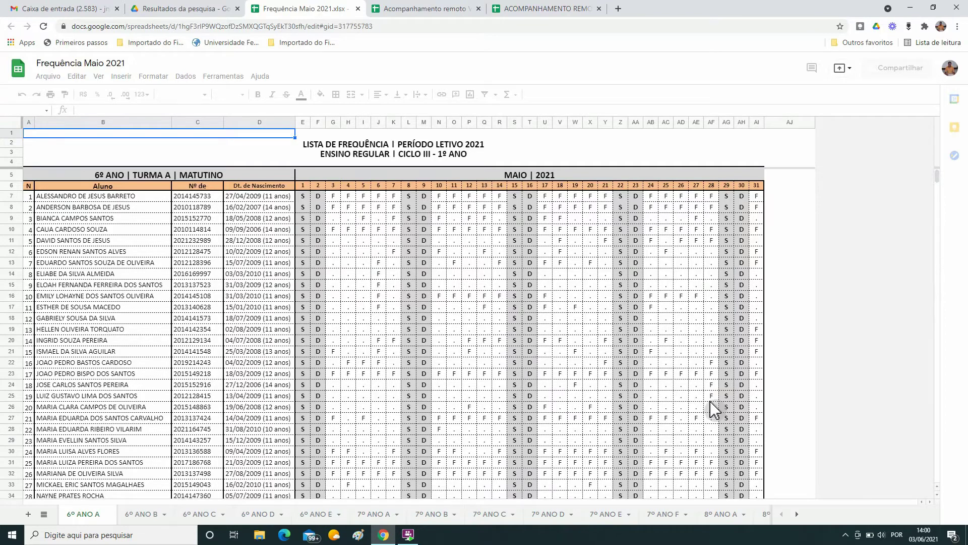
Browse the workbook's class sheets through to the 8º e 9º ANOS group and review the 6º ANO A attendance list down to its end.
click(798, 514)
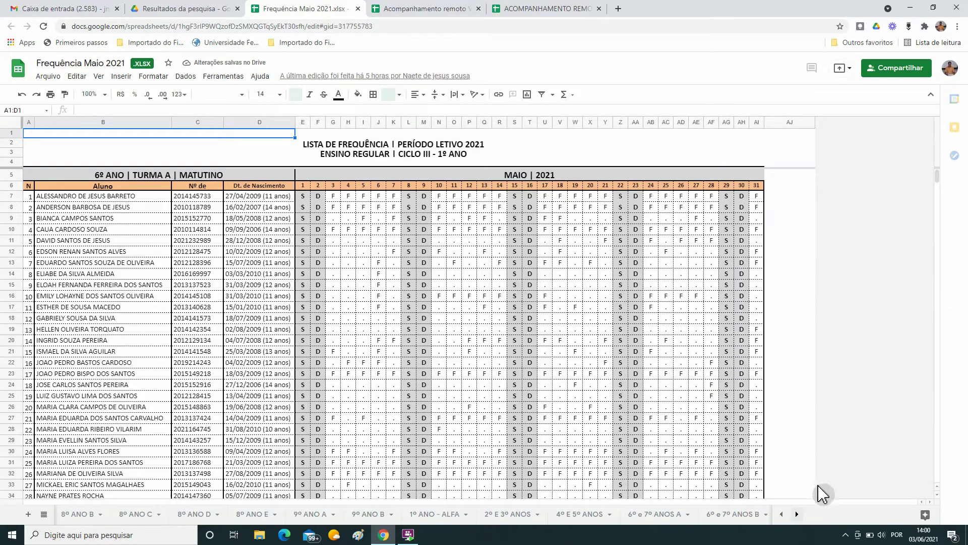
click(796, 514)
click(666, 484)
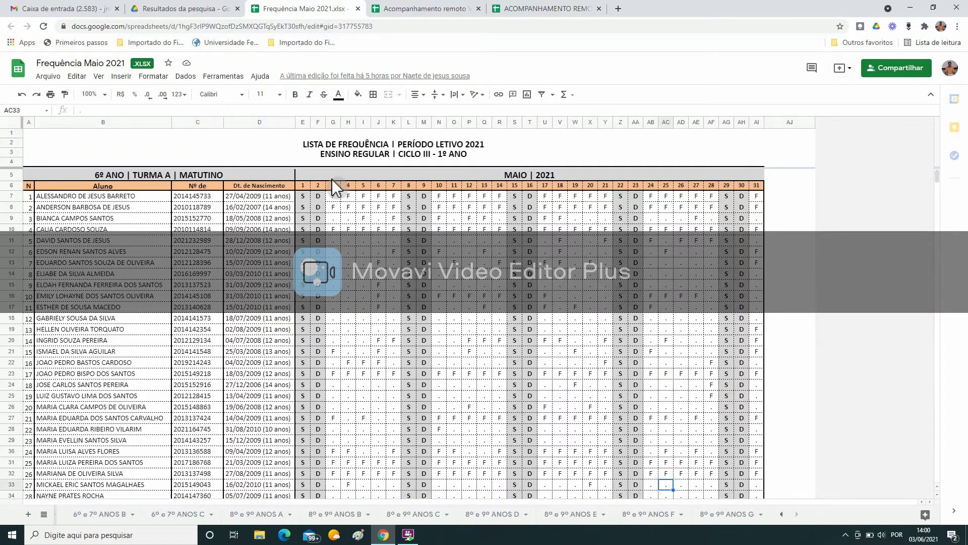
scroll(597, 512, down, 5)
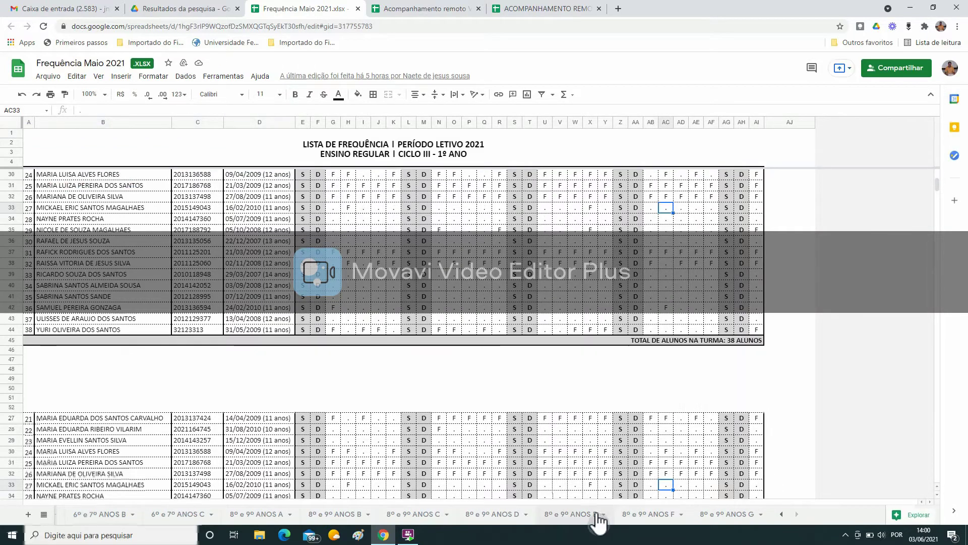
Open the 8º e 9º ANOS B sheet and compare it with the class list in ACOMPANHAMENTO REMOTO VESPERTINO A, ending on Frequência Maio 2021.
click(343, 514)
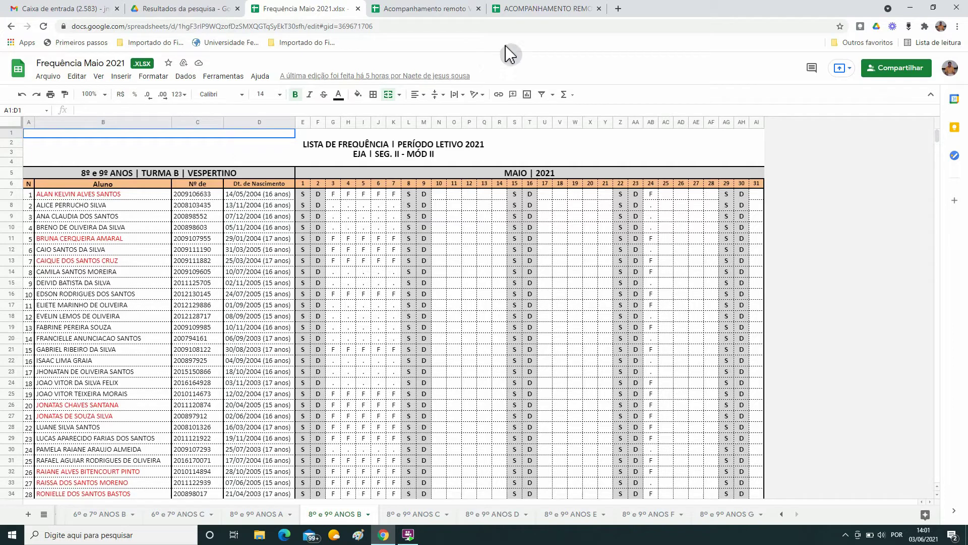
click(549, 10)
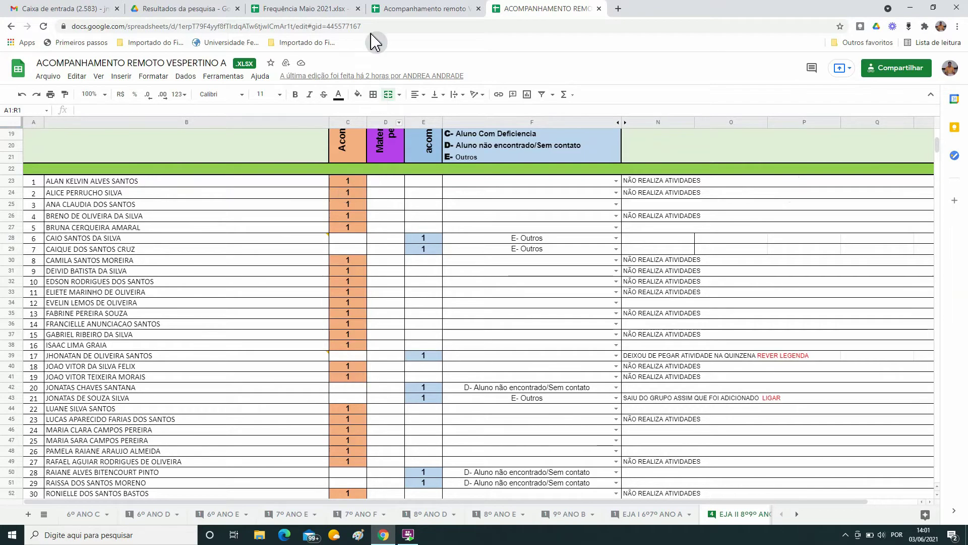
click(328, 11)
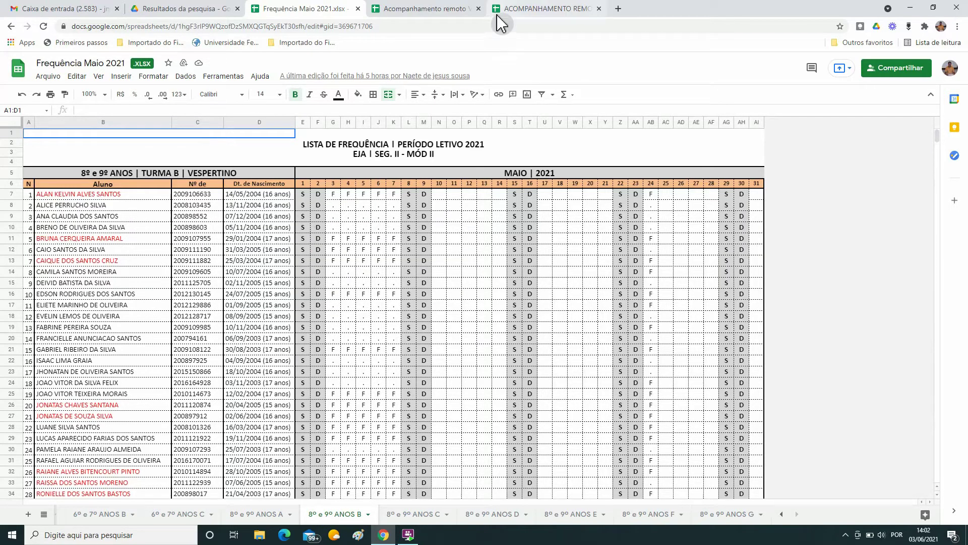
click(547, 10)
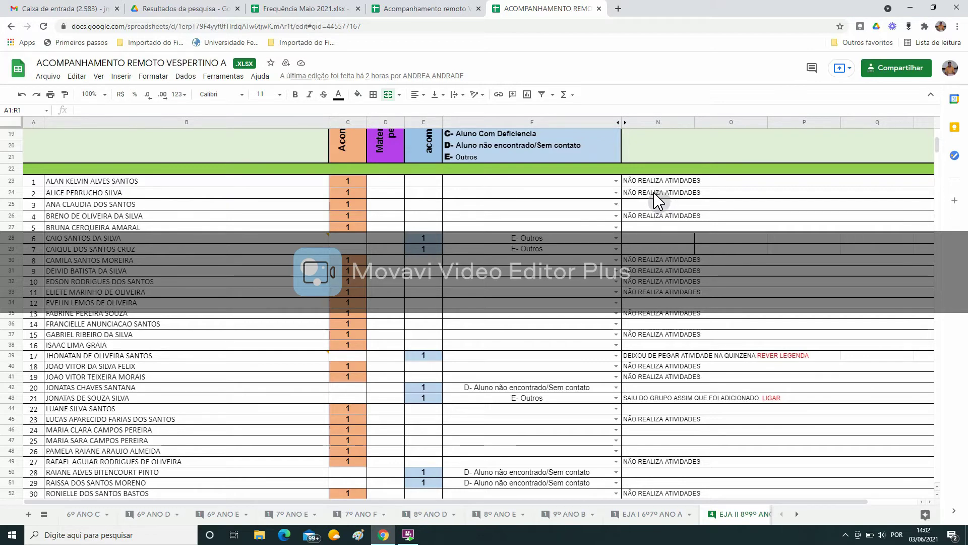
click(654, 192)
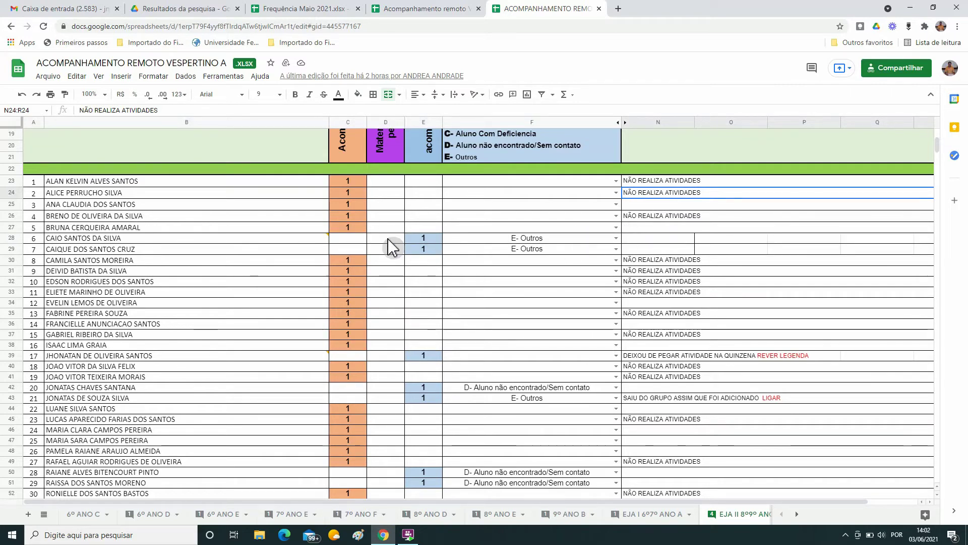
mouse_move(116, 250)
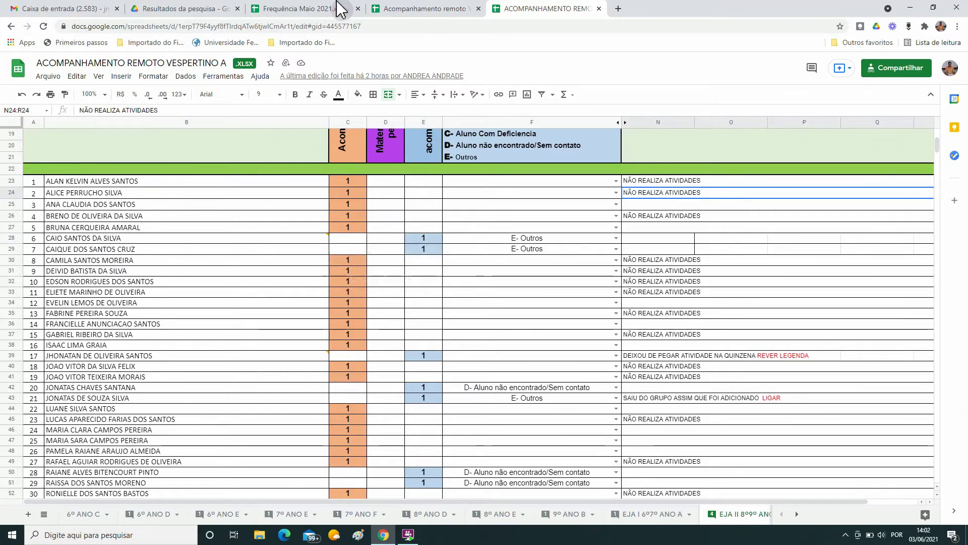
click(311, 10)
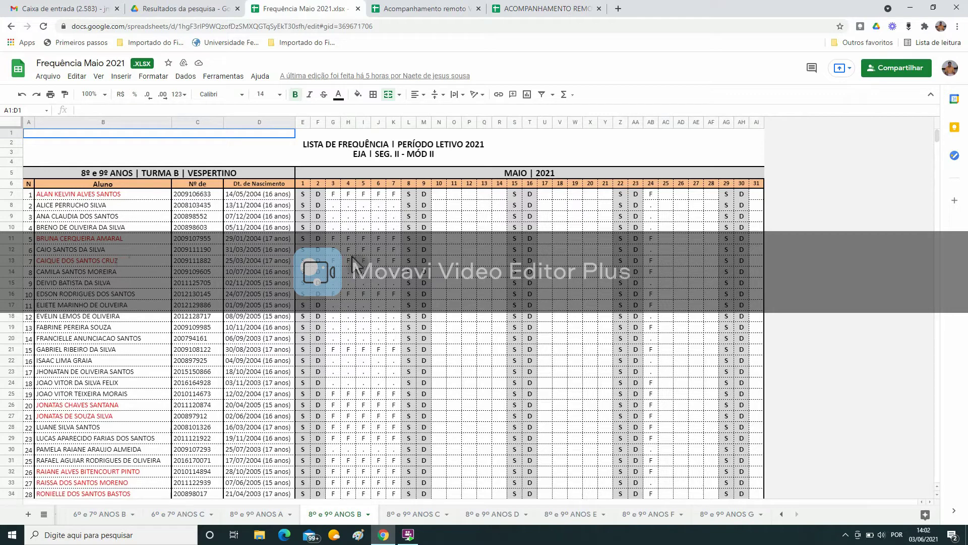
Try to turn the sixth student's name in cell B12 red while editing the cell.
click(85, 250)
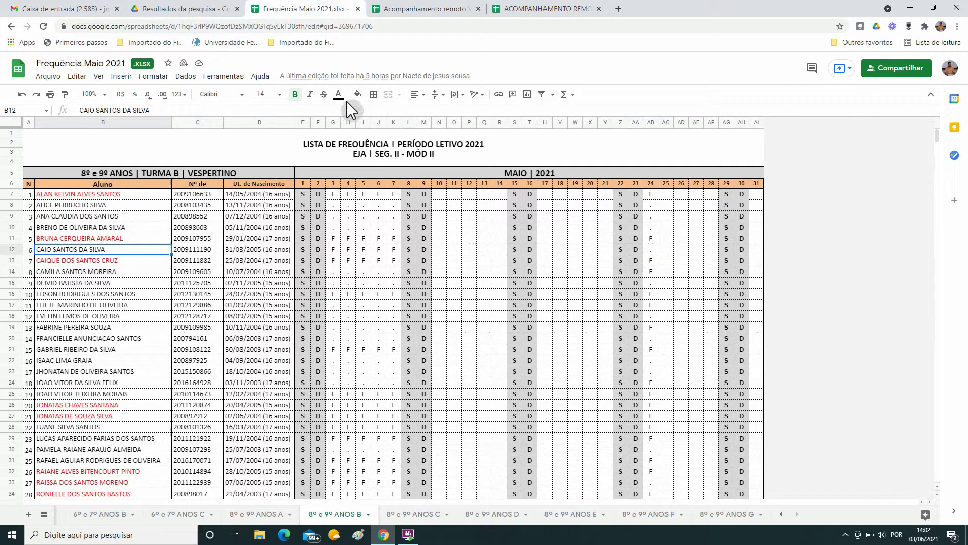
key(Return)
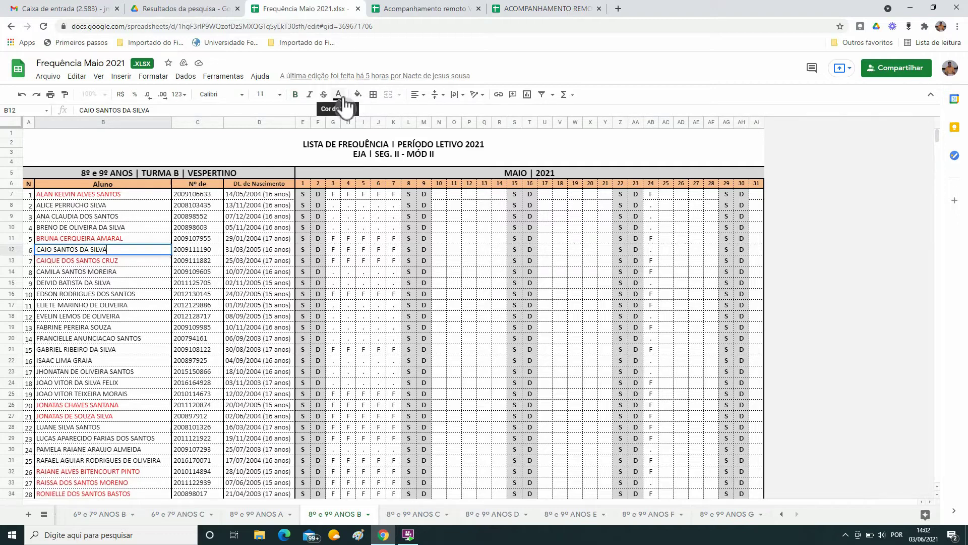
click(339, 96)
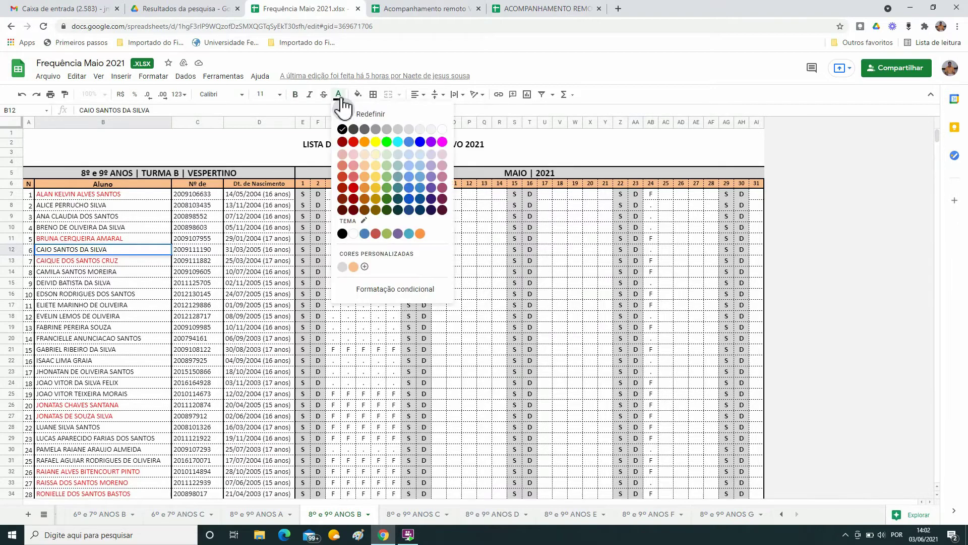
click(354, 142)
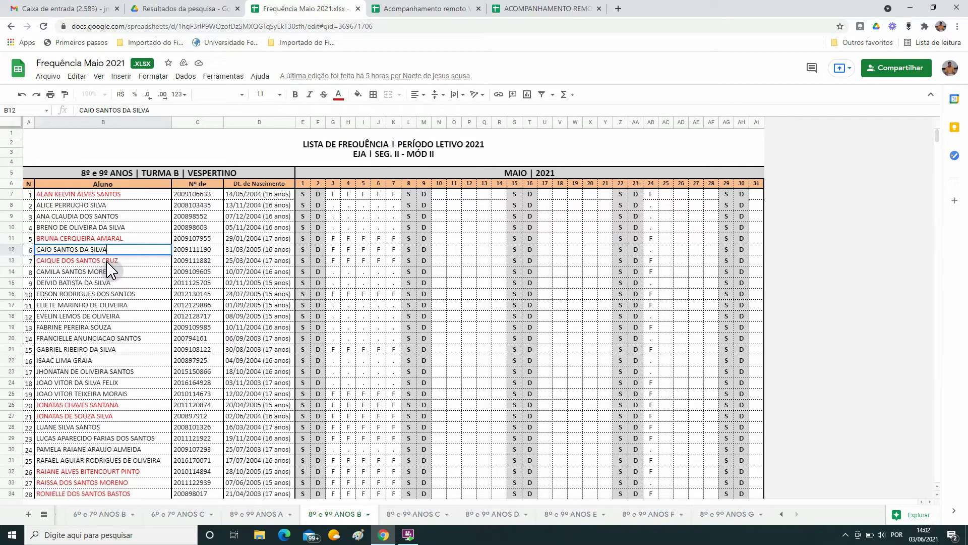
key(Return)
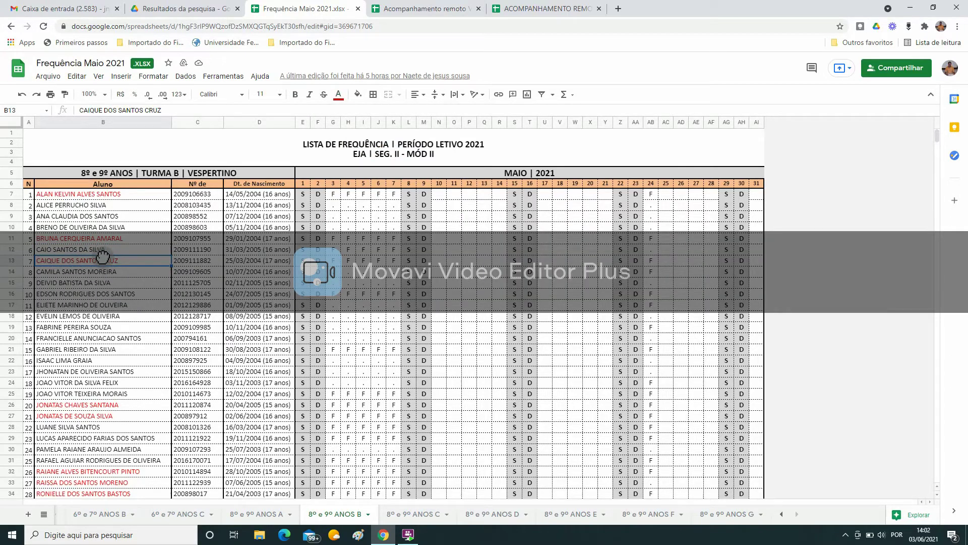
Set the text colour of the sixth student's name in cell B12 to red.
click(57, 251)
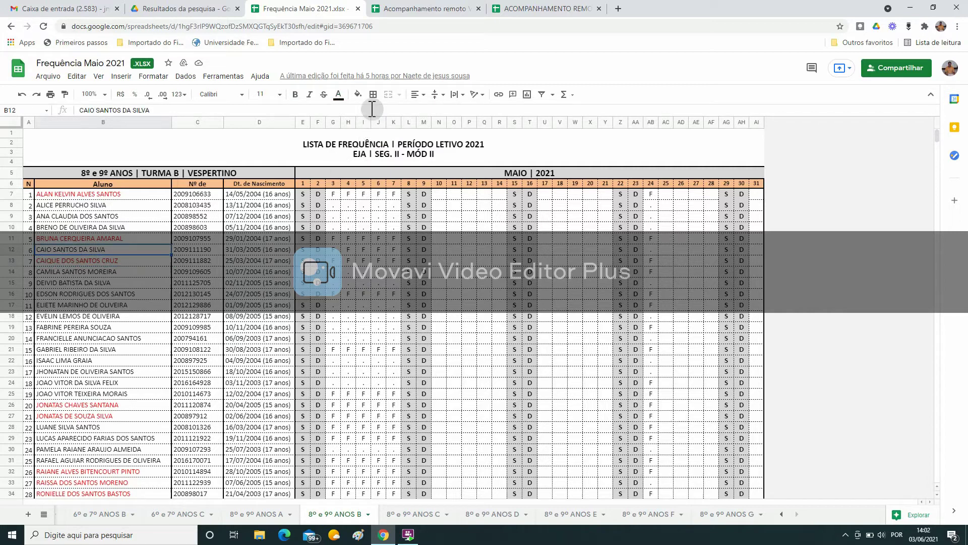
click(341, 97)
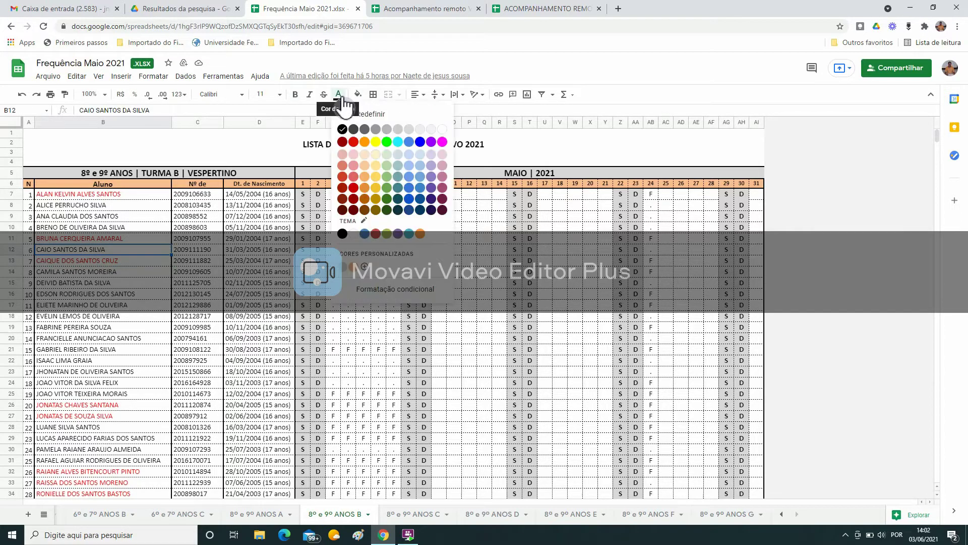
click(355, 143)
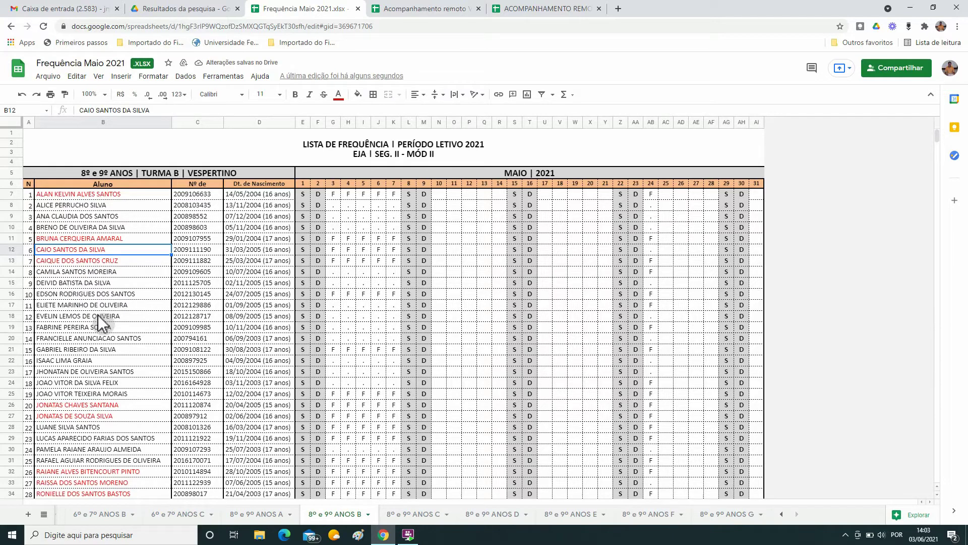
Cross-check the 8º e 9º ANOS B attendance names against the 8º/9º ANO B follow-up list, ending on the follow-up workbook.
click(520, 15)
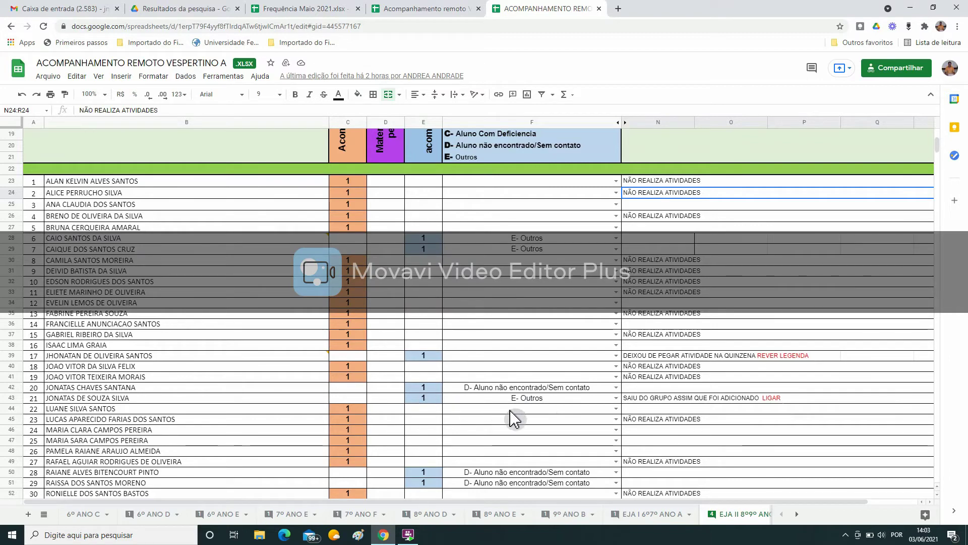
scroll(202, 462, down, 1)
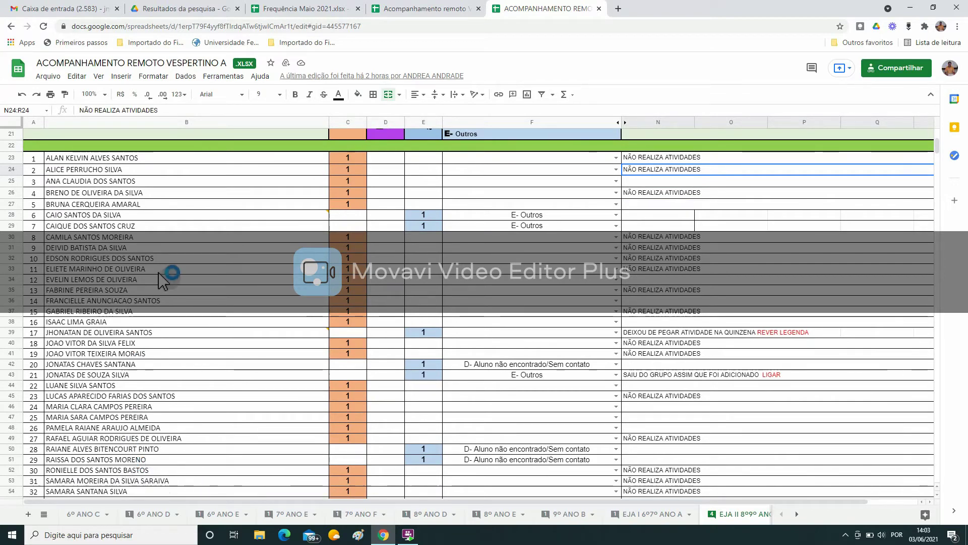
click(310, 11)
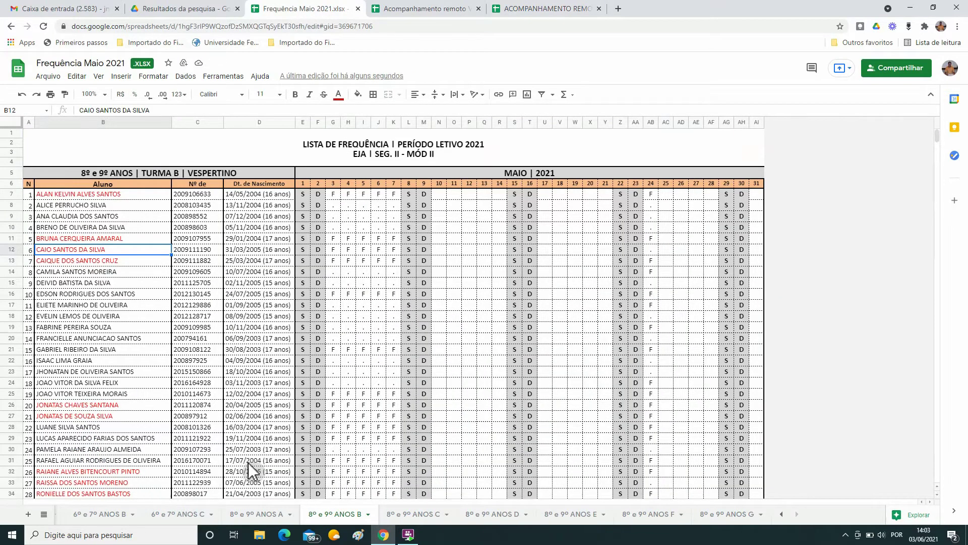
scroll(251, 474, down, 1)
scroll(251, 474, down, 1)
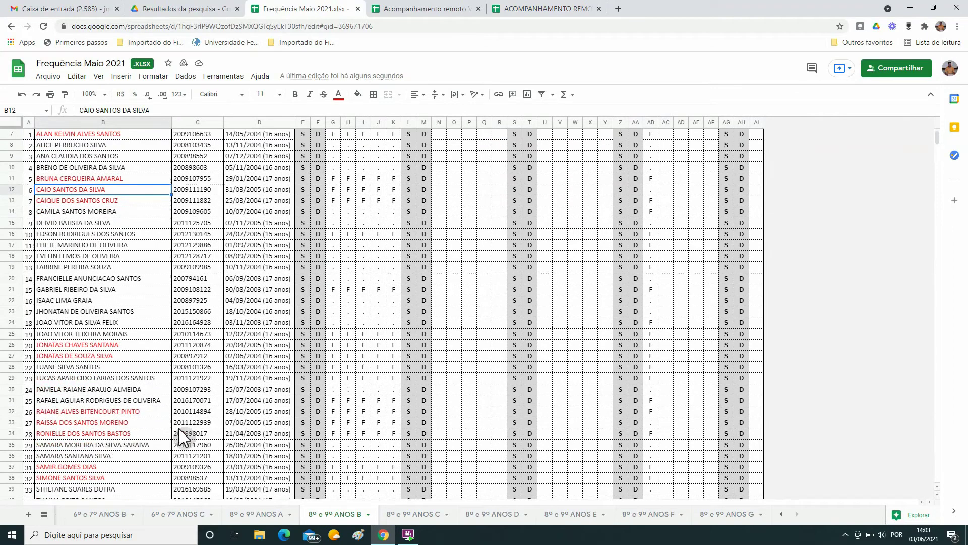
click(432, 9)
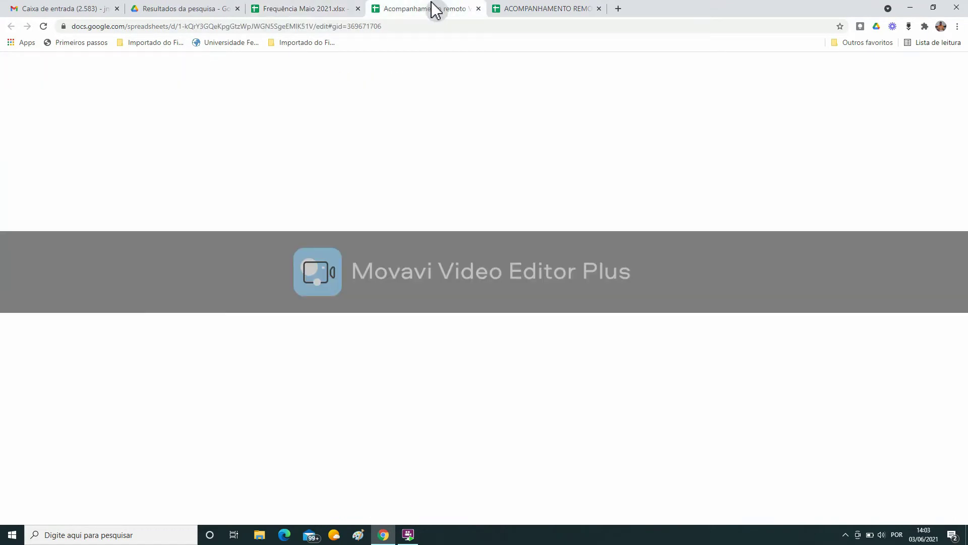
click(542, 10)
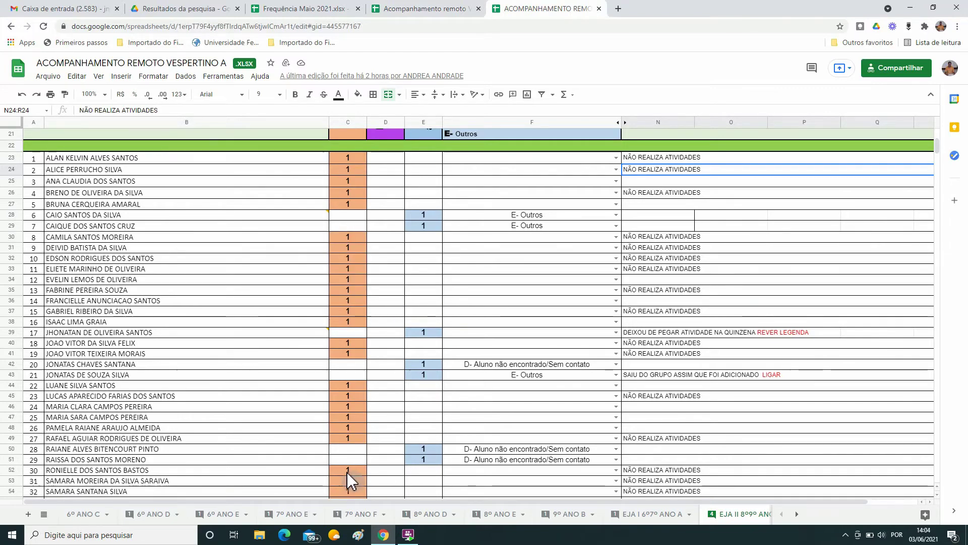
Check student 30's virtual follow-up mark in C52 and compare the follow-up list with the attendance list down to their ends.
click(345, 473)
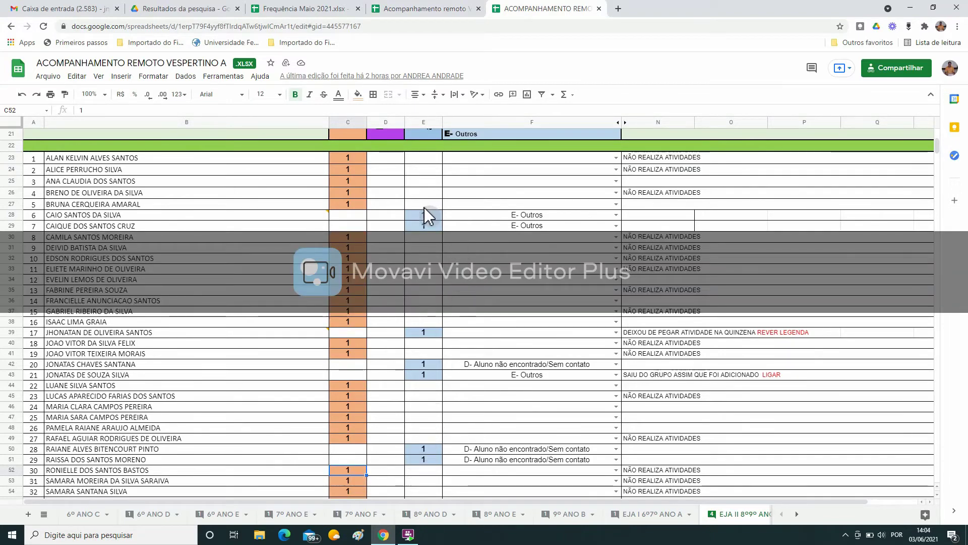
scroll(419, 210, up, 3)
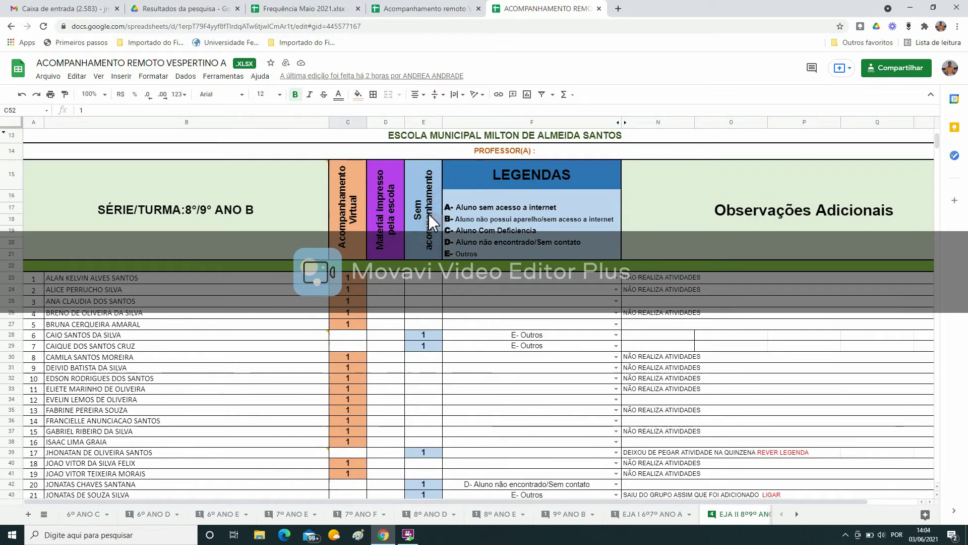
scroll(400, 374, down, 5)
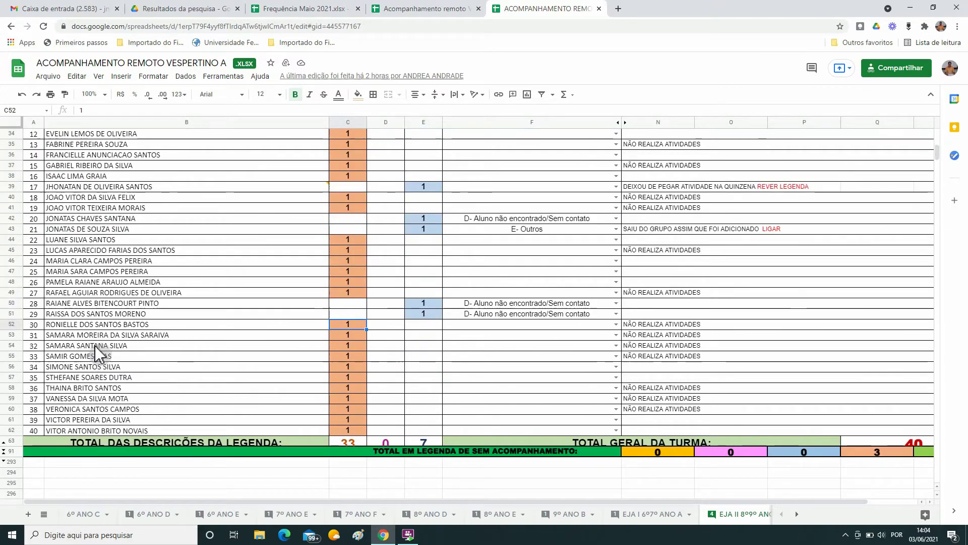
click(293, 10)
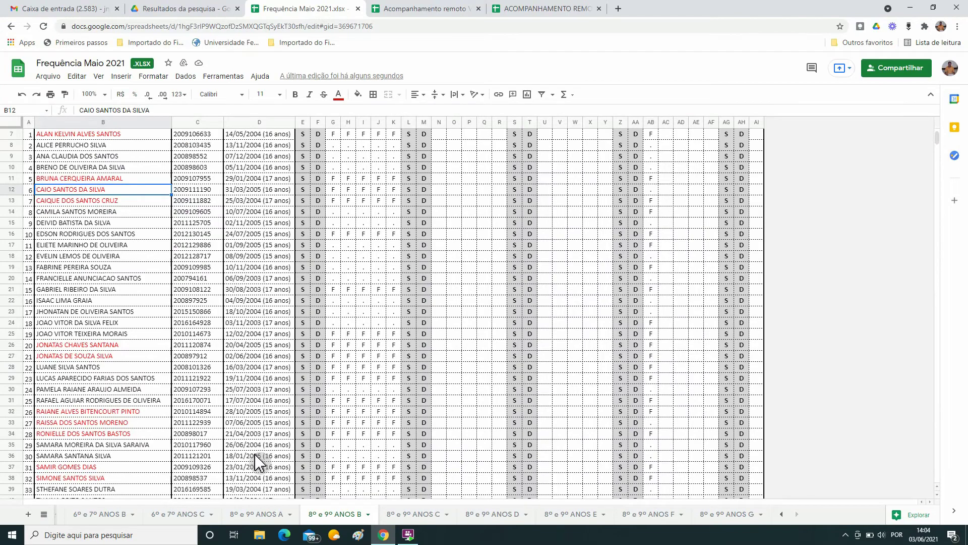
scroll(60, 484, down, 1)
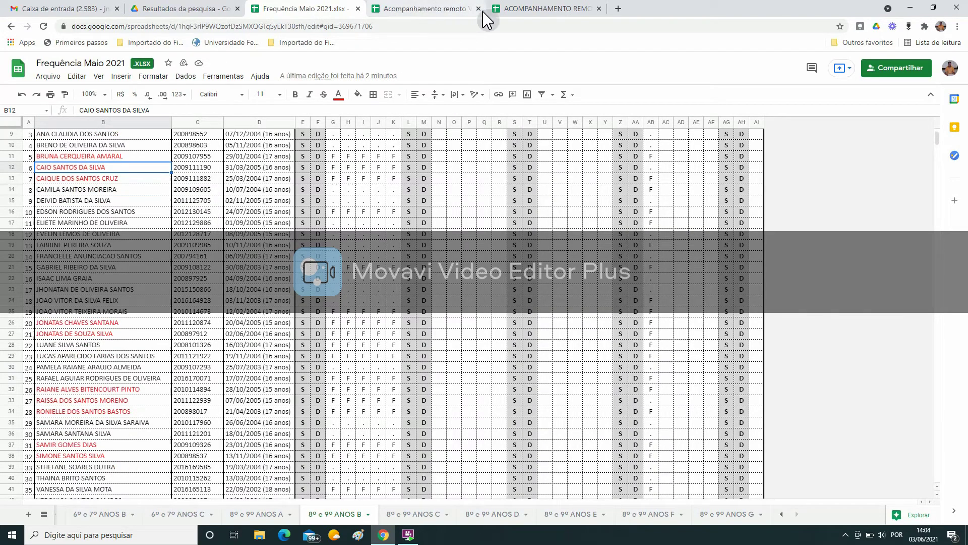
click(504, 9)
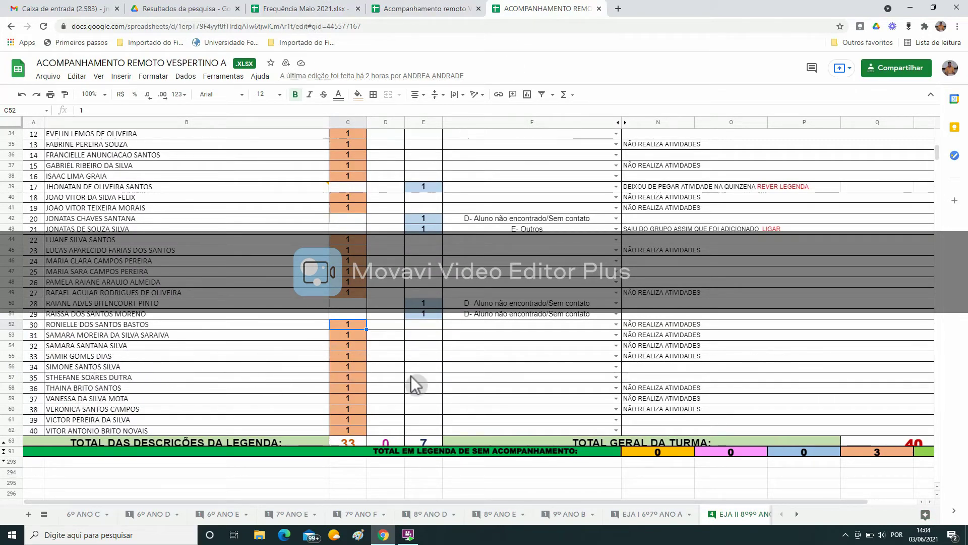
click(302, 10)
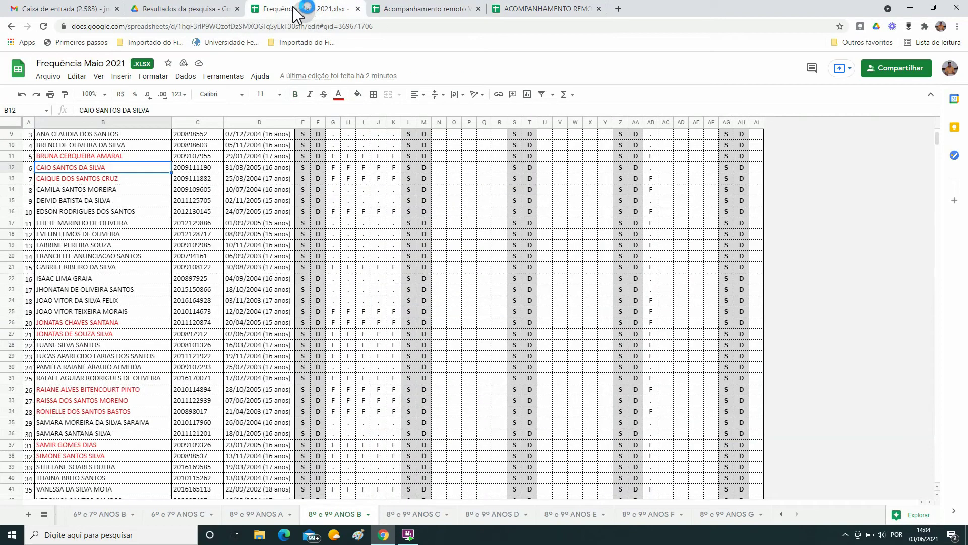
scroll(383, 427, down, 3)
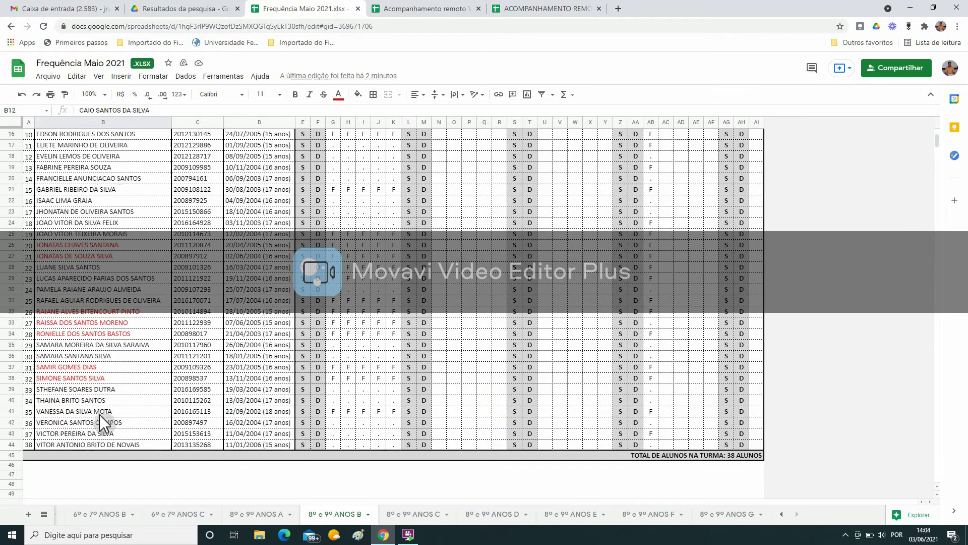
click(522, 18)
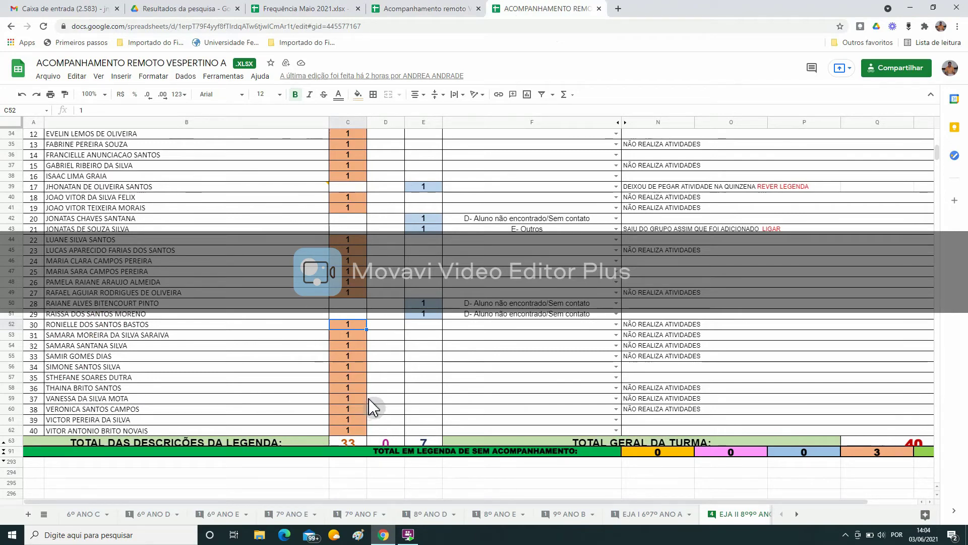
Examine the follow-up columns, legend and header of the 8º/9º ANO B control sheet, including the printed-material column at D23.
scroll(403, 212, up, 6)
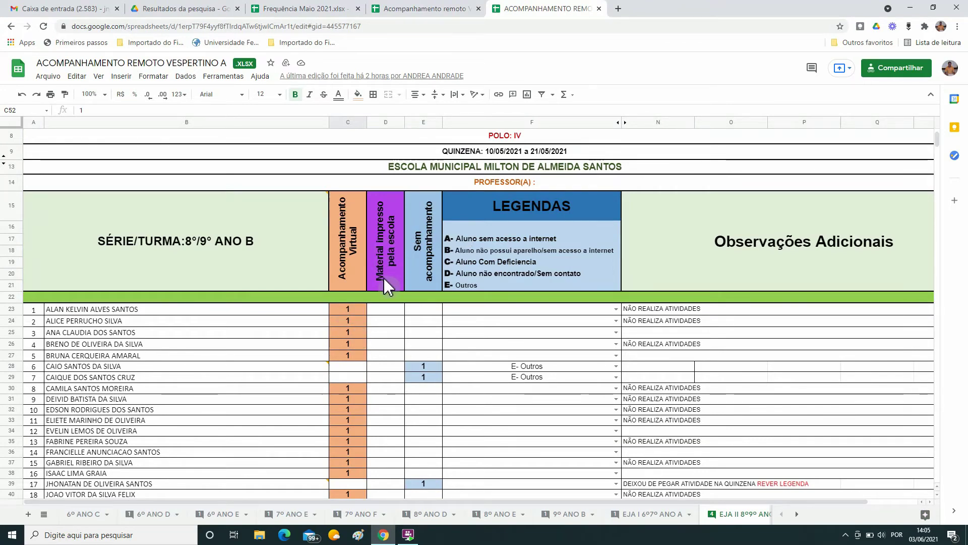
click(385, 309)
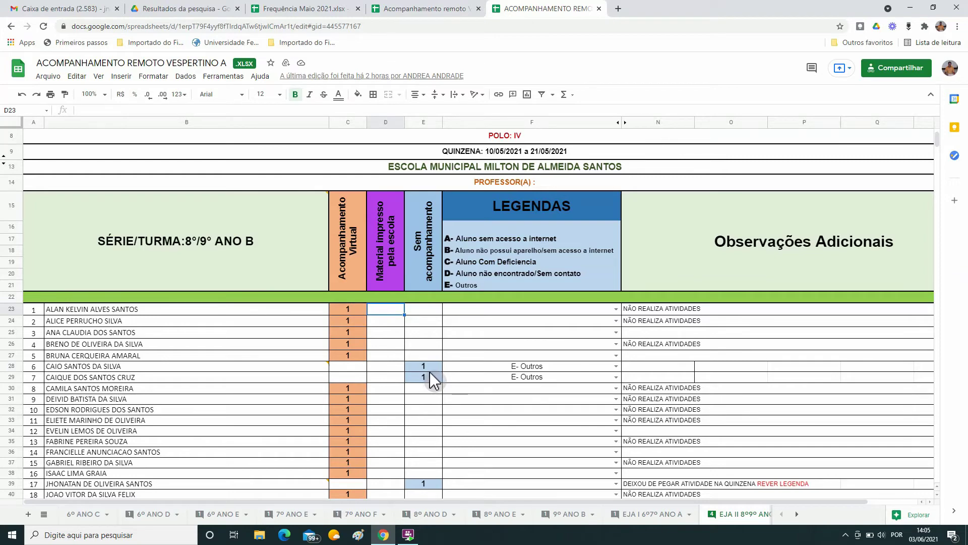
scroll(431, 382, down, 6)
scroll(437, 378, up, 10)
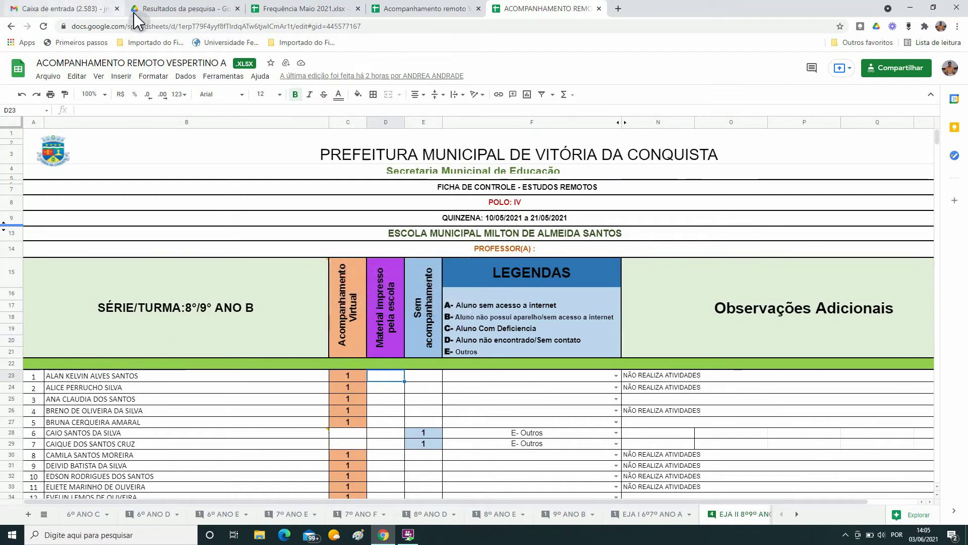
Switch to Google Drive and replace the previous file search with a search for "89 º".
click(173, 15)
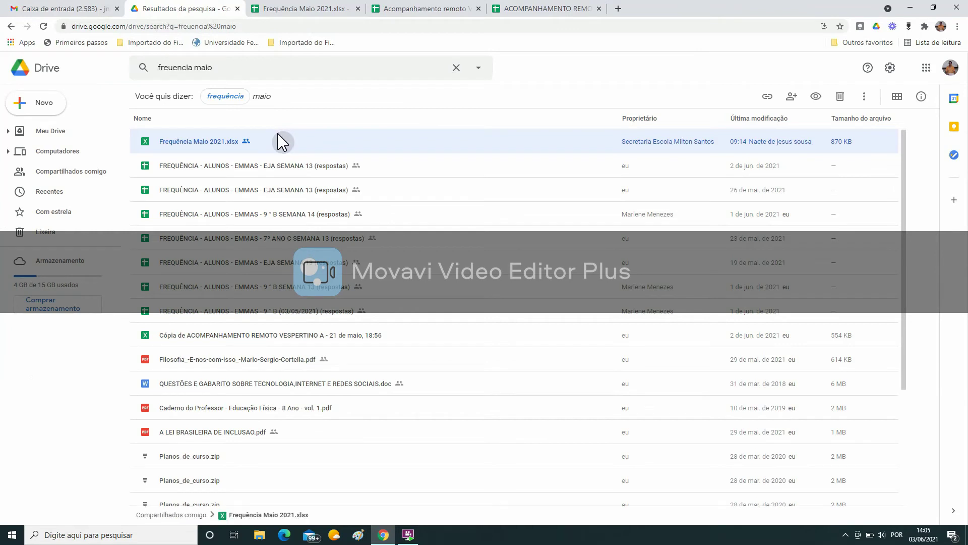
click(251, 68)
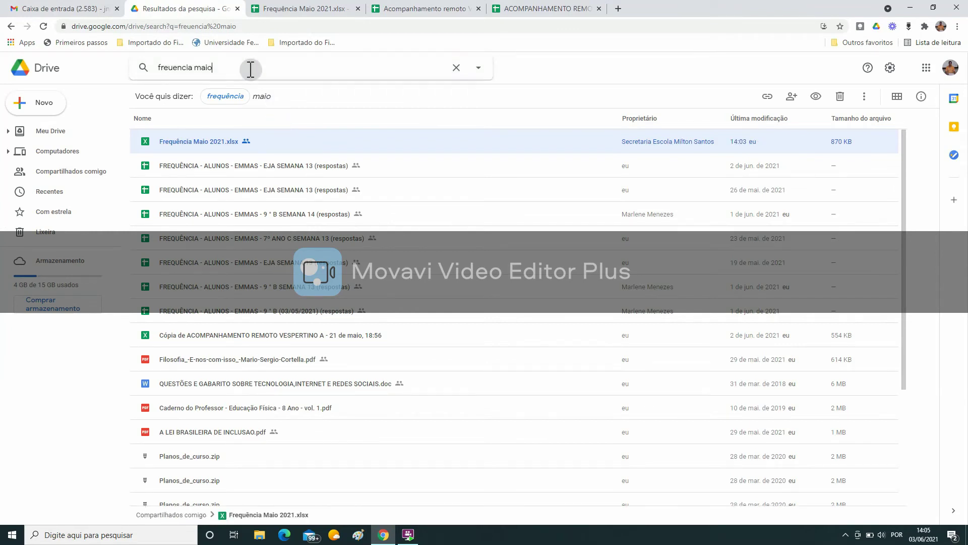
key(BackSpace)
key(BackSpace)
key(BackSpace)
key(BackSpace)
key(BackSpace)
key(BackSpace)
key(BackSpace)
key(BackSpace)
key(BackSpace)
key(BackSpace)
key(BackSpace)
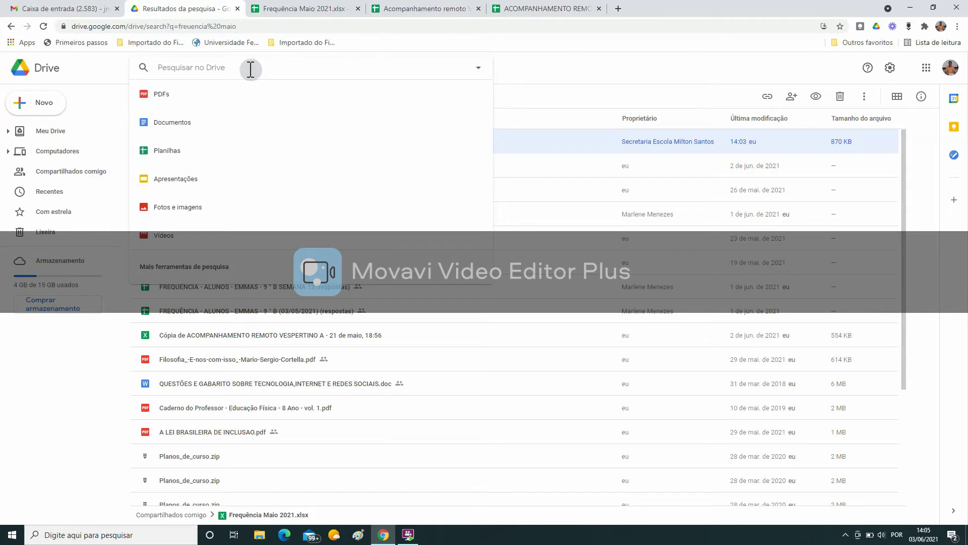
text(89 º)
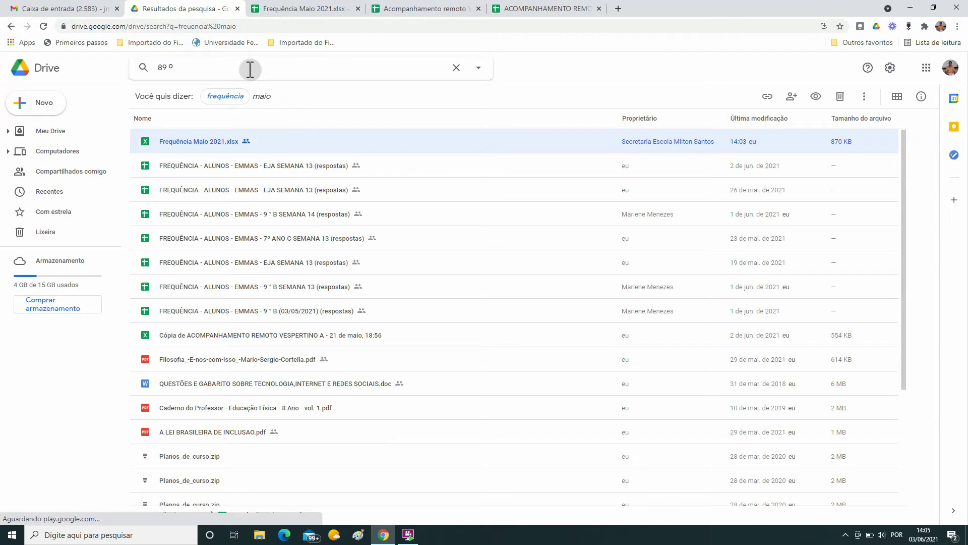
key(Return)
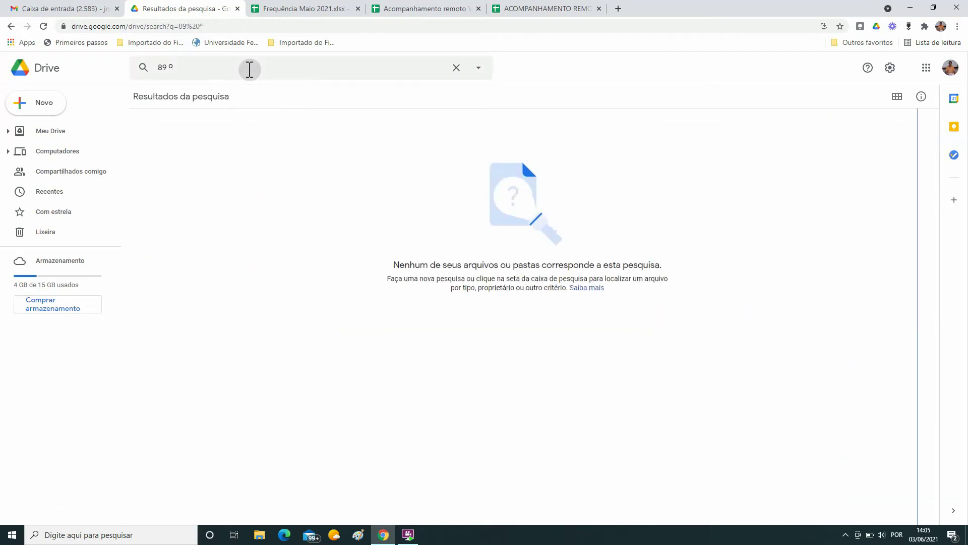
Search Drive for "8º" and open the spreadsheet "Frequência: 8º/9º ano - A - Matutino - Abril - 2021".
click(208, 67)
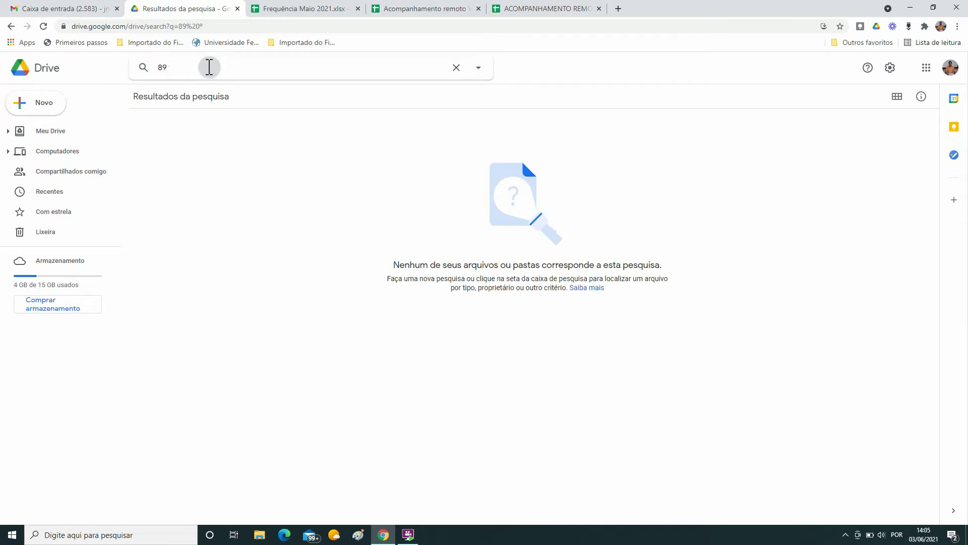
key(BackSpace)
key(BackSpace)
key(BackSpace)
key(BackSpace)
text(8)
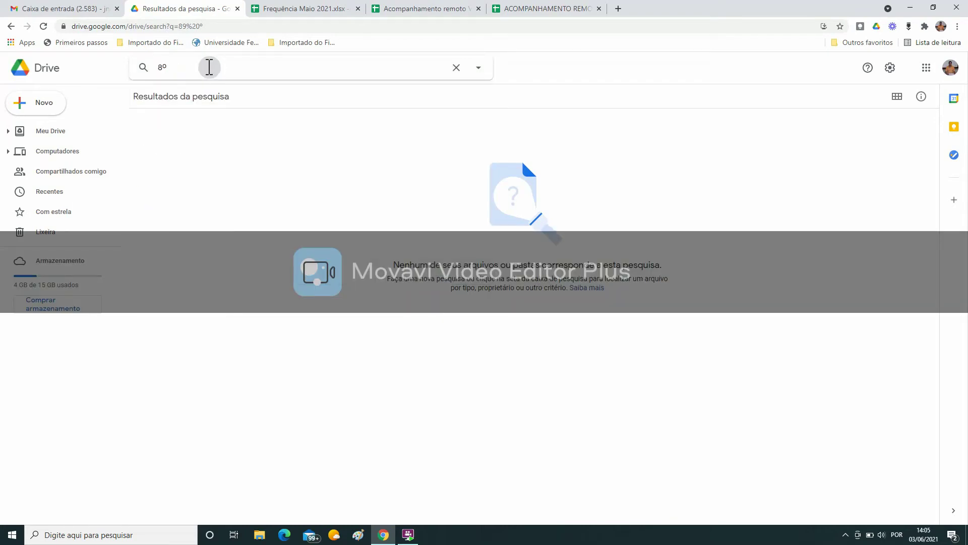
key(Return)
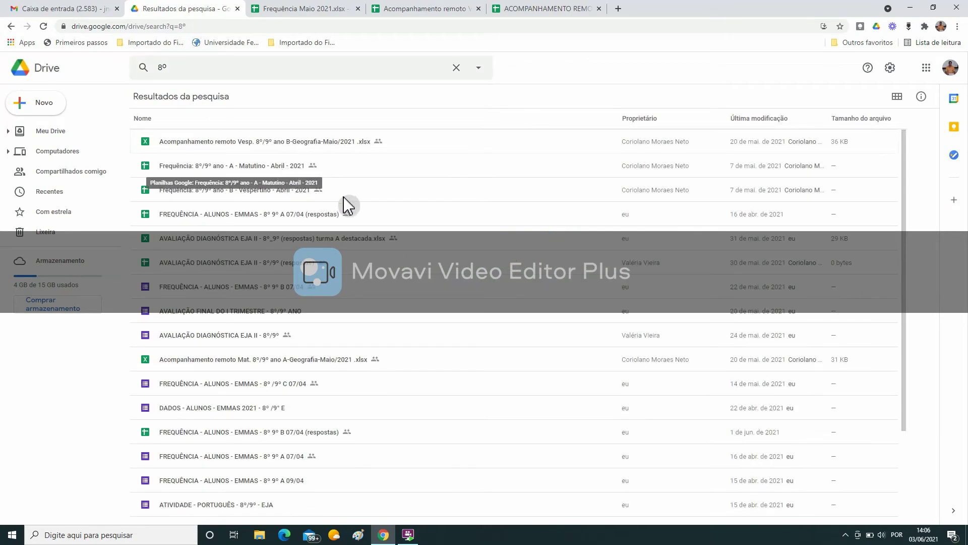
double_click(258, 165)
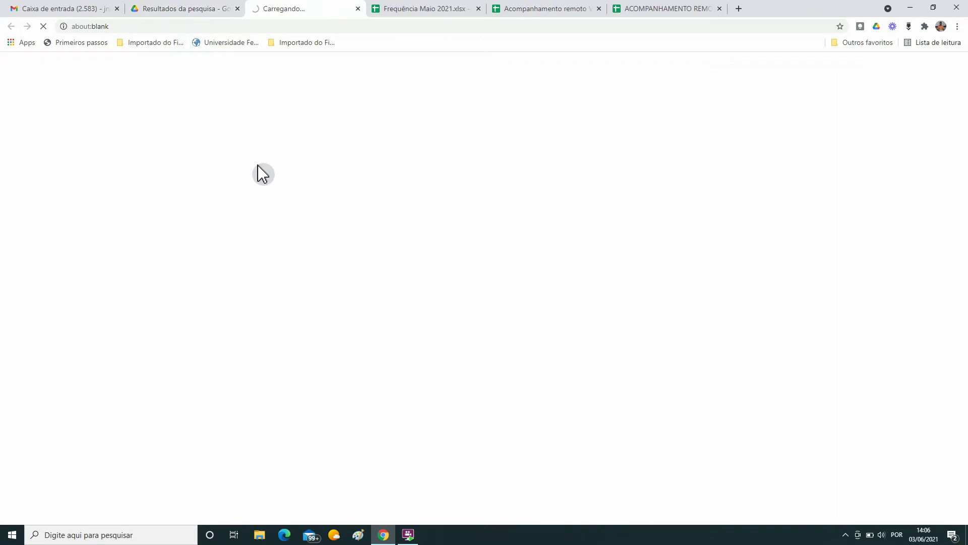